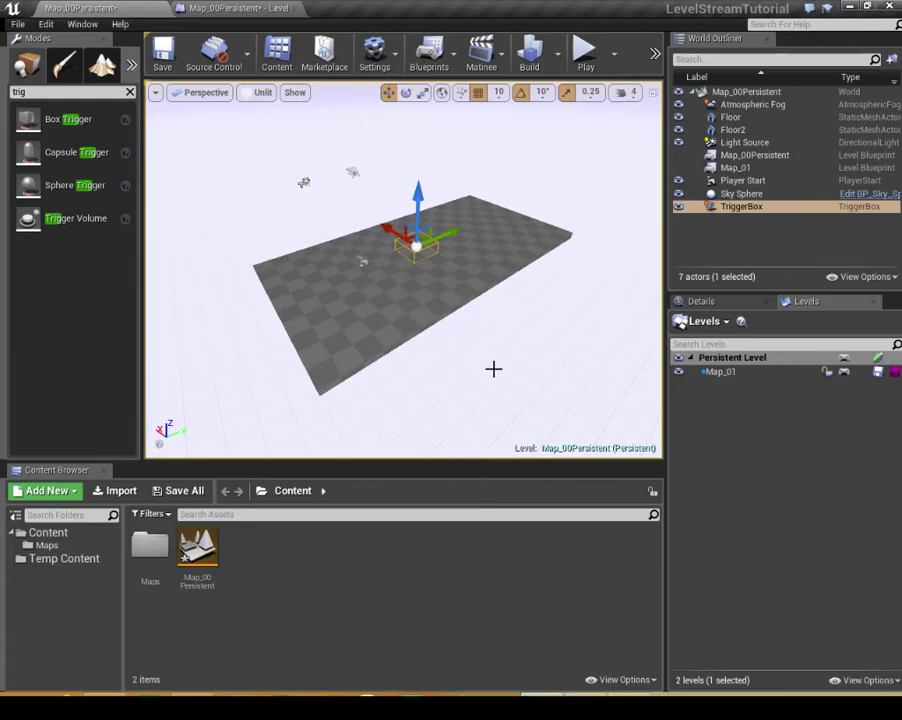
# Step: From the Persistent Level's Levels dropdown, create and save a new streaming level named Map_02
pyautogui.moveTo(499, 373); pyautogui.dragTo(505, 373, button='right')
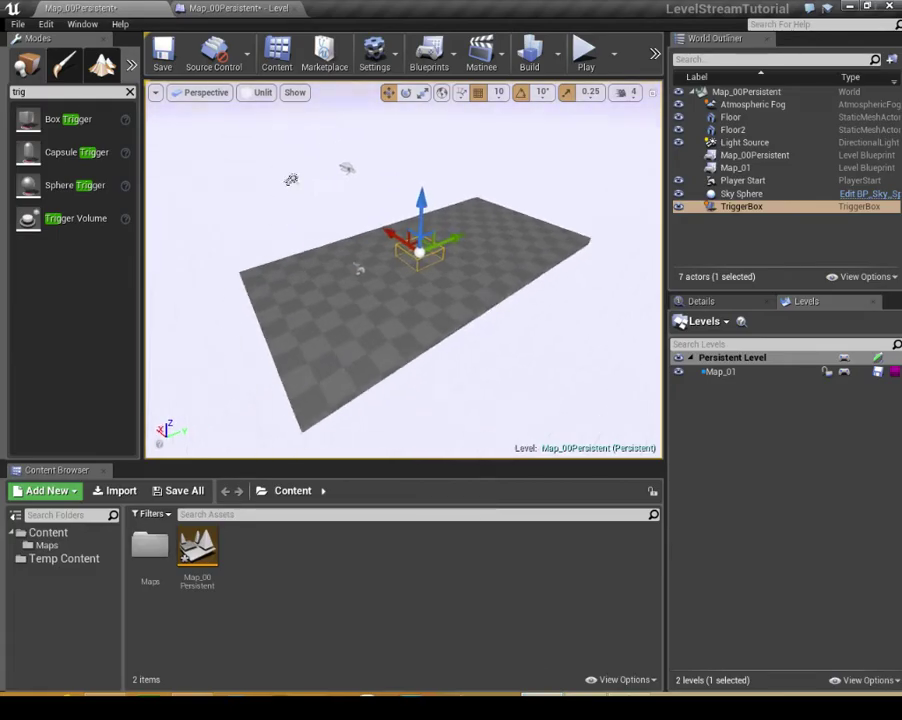
pyautogui.click(736, 358)
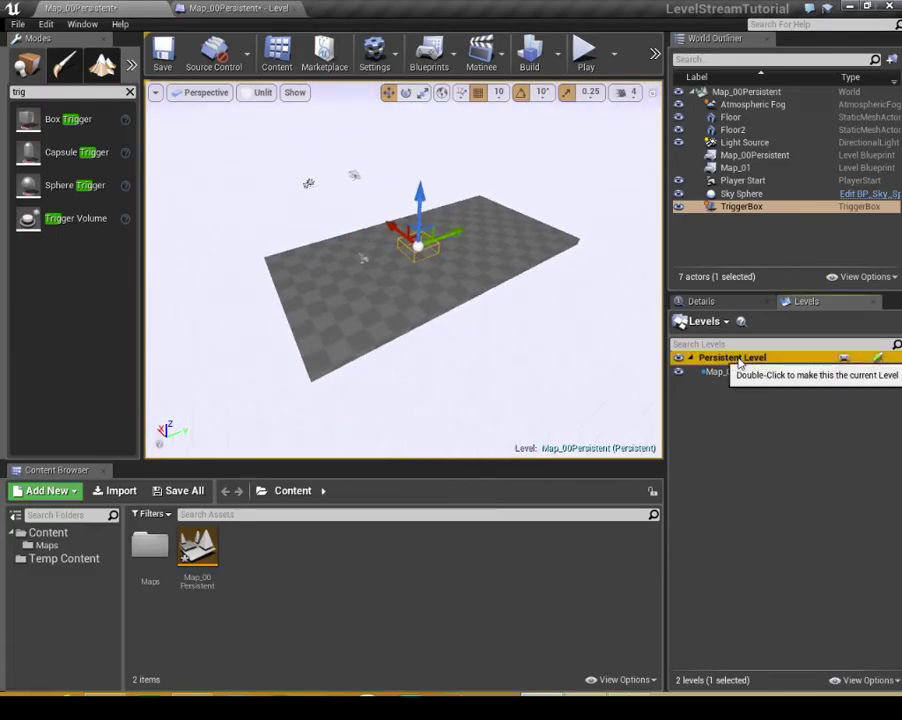
pyautogui.moveTo(527, 340); pyautogui.dragTo(527, 340, button='right')
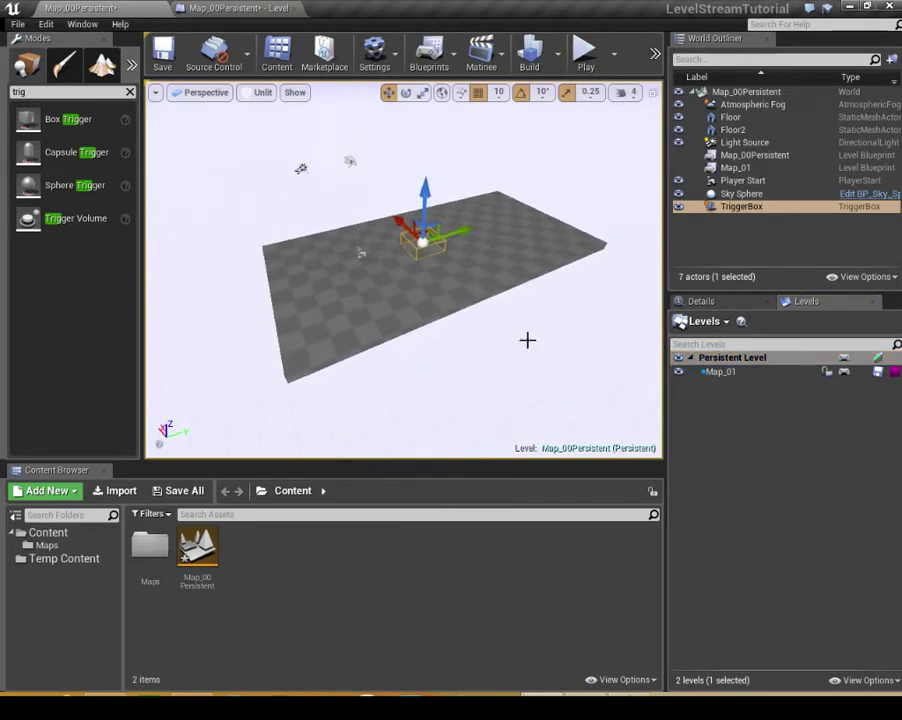
pyautogui.click(704, 321)
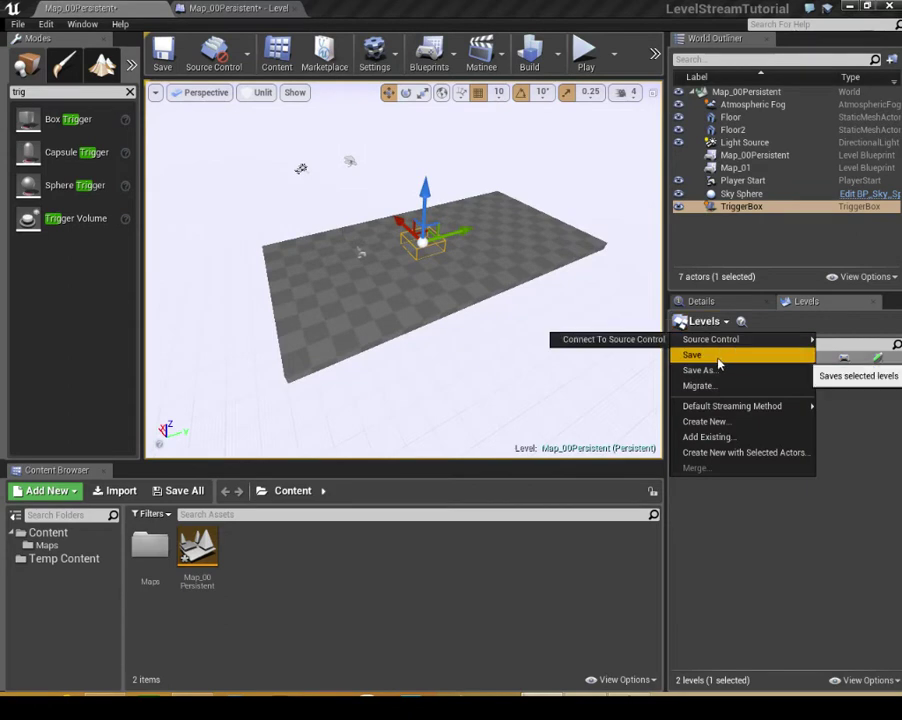
pyautogui.click(720, 422)
pyautogui.write('Map_02')
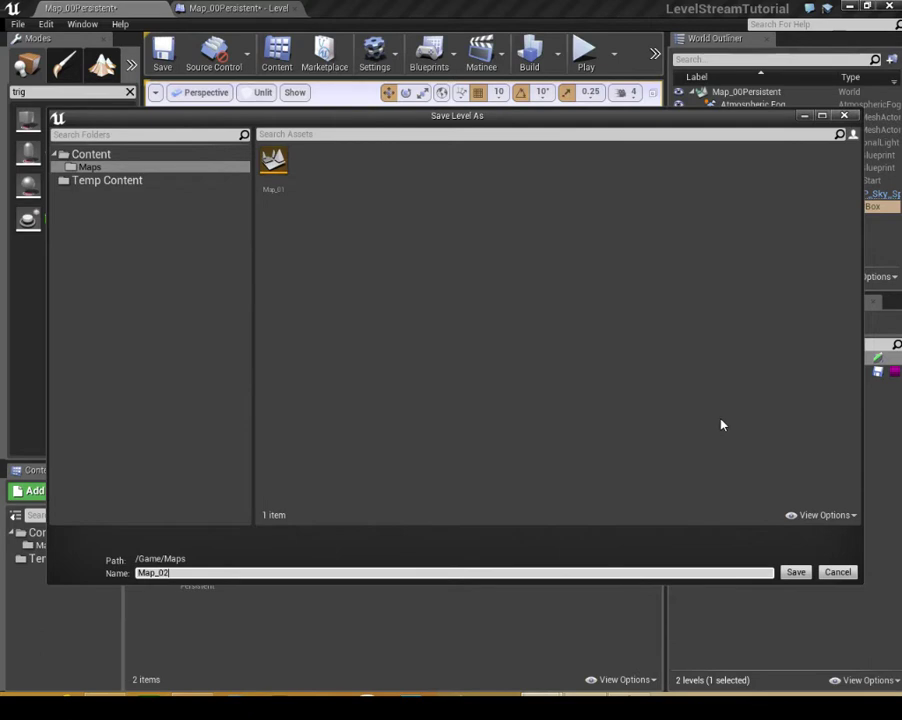
pyautogui.press('Return')
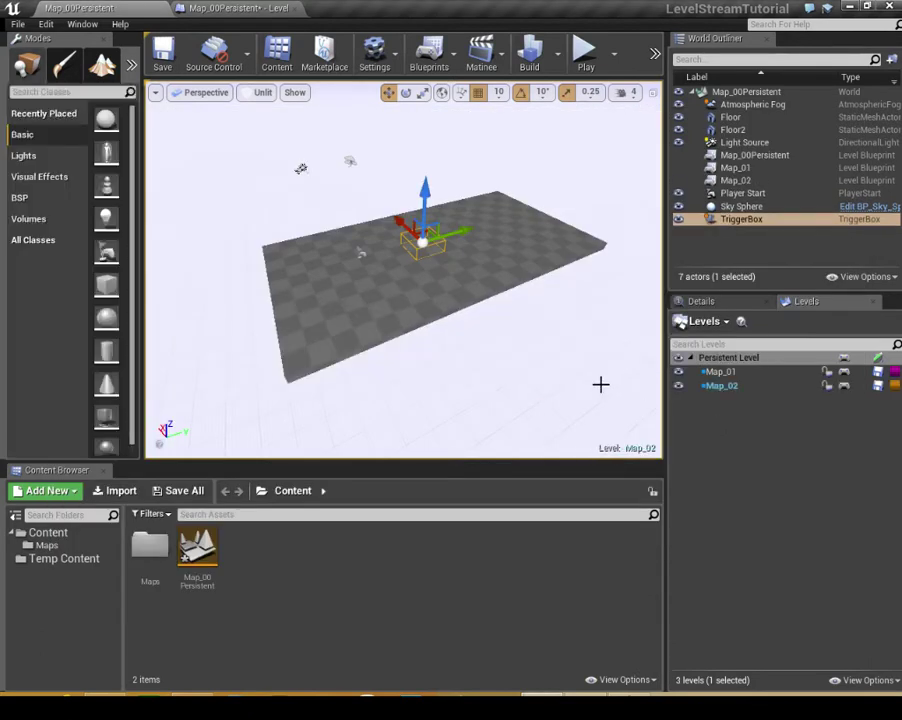
# Step: Select Map_02, check Map_01's contents by toggling it, and hide the Persistent Level
pyautogui.click(716, 387)
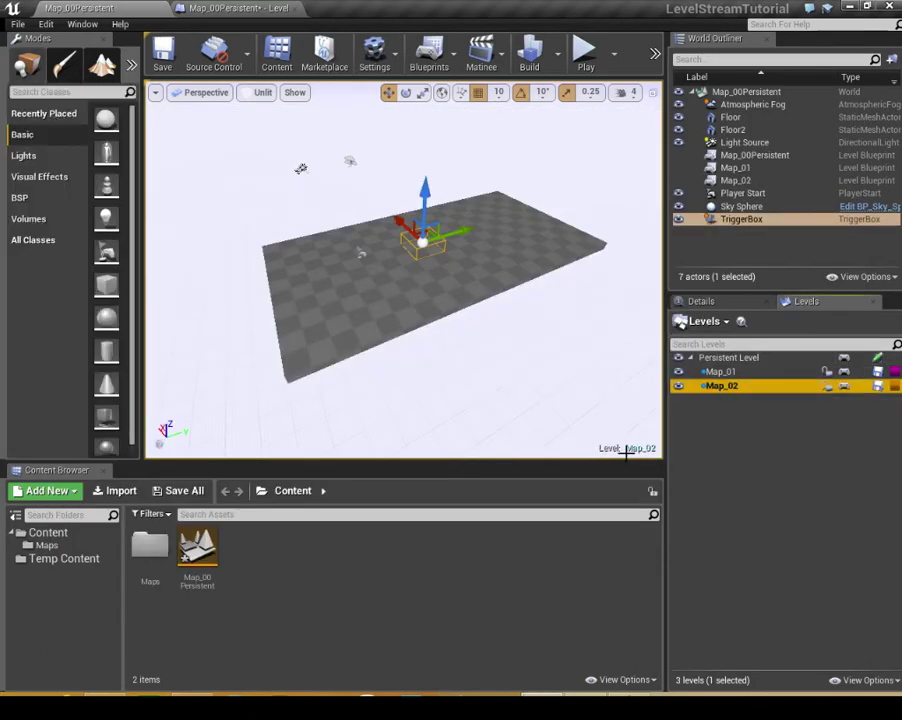
pyautogui.moveTo(602, 374); pyautogui.dragTo(602, 380)
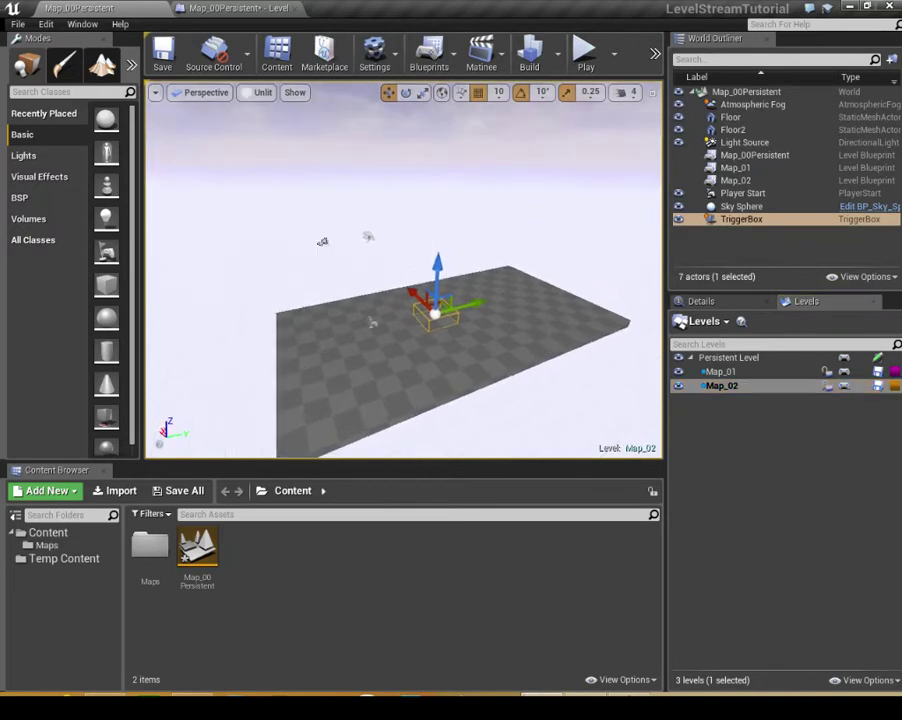
pyautogui.click(679, 371)
pyautogui.moveTo(570, 313)
pyautogui.mouseDown()
pyautogui.moveTo(600, 340)
pyautogui.moveTo(560, 330)
pyautogui.mouseUp()
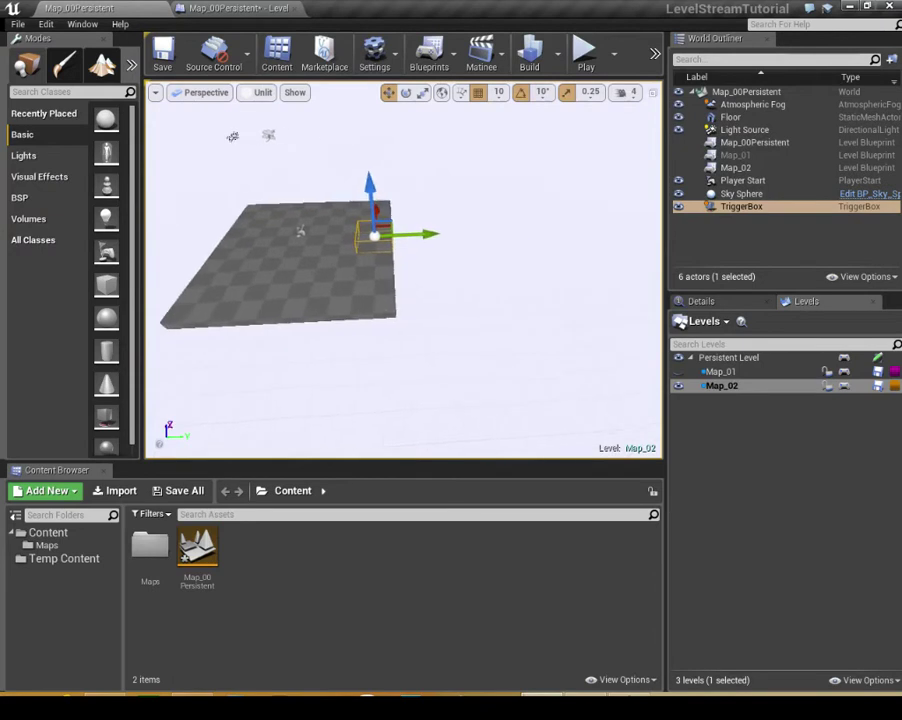
pyautogui.click(679, 371)
pyautogui.click(679, 357)
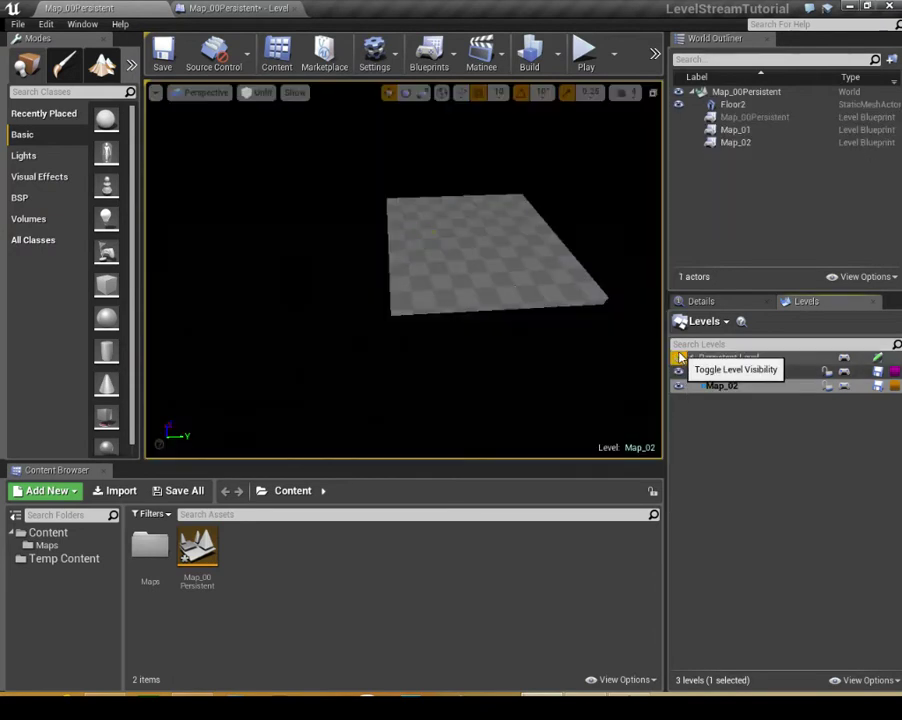
pyautogui.moveTo(516, 275); pyautogui.dragTo(530, 280)
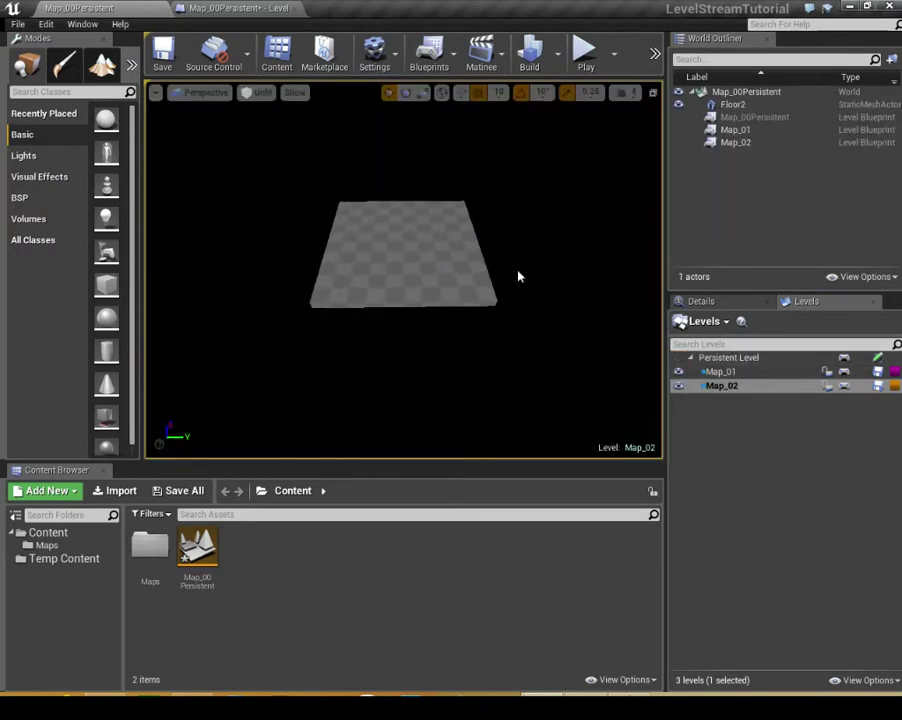
# Step: Alt-drag Floor2 along its Y axis to duplicate it as Floor3 on its right
pyautogui.click(446, 253)
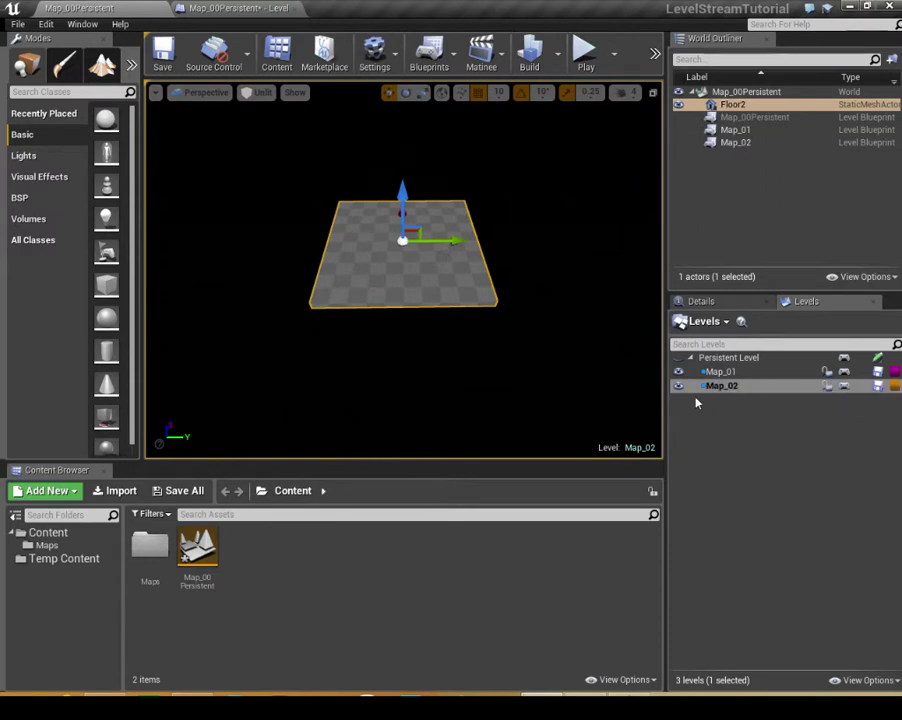
pyautogui.click(728, 104)
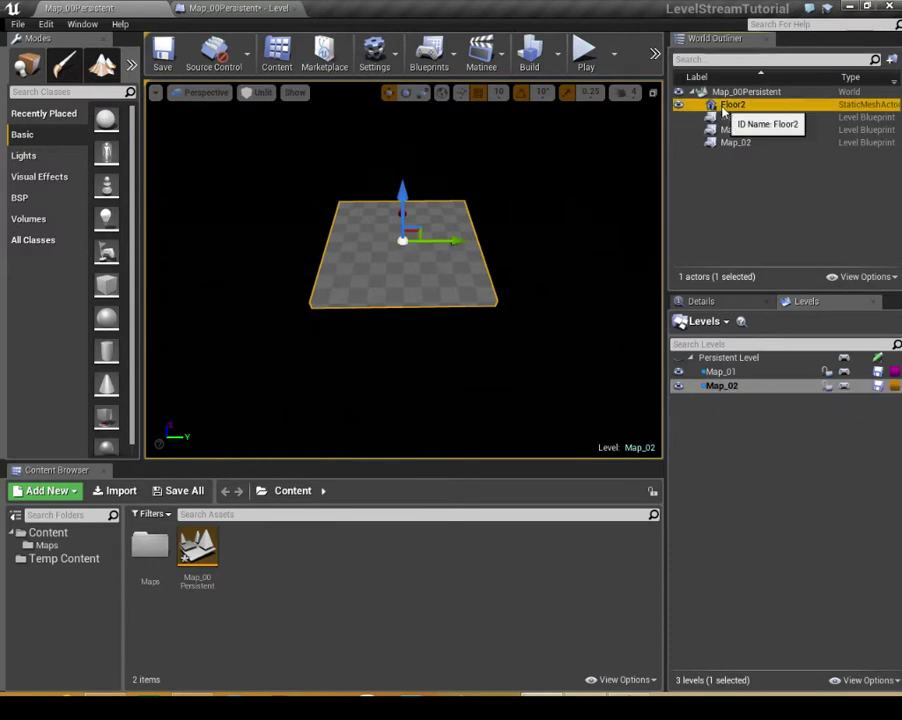
pyautogui.moveTo(440, 241)
pyautogui.keyDown('alt'); pyautogui.mouseDown()
pyautogui.moveTo(618, 245)
pyautogui.moveTo(605, 245)
pyautogui.mouseUp(); pyautogui.keyUp('alt')
# Step: Check the Floor2–Floor3 seam zoomed in from the Top view, then return to Perspective view
pyautogui.click(200, 92)
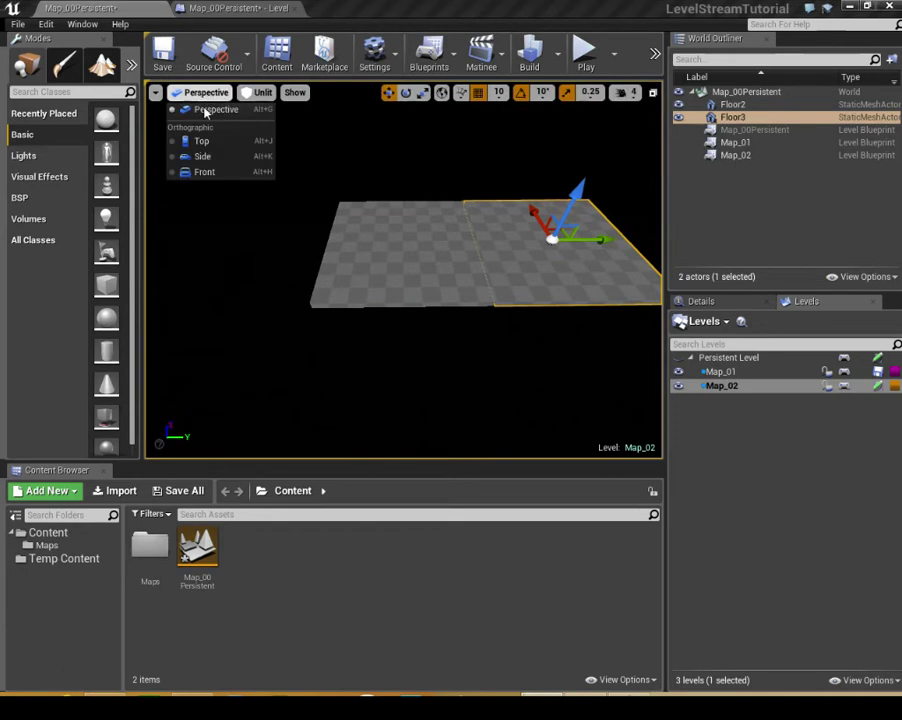
pyautogui.click(201, 141)
pyautogui.scroll(-2, 370, 224)
pyautogui.scroll(-2, 376, 281)
pyautogui.moveTo(376, 281); pyautogui.dragTo(406, 231, button='right')
pyautogui.scroll(3, 395, 228)
pyautogui.scroll(2, 385, 225)
pyautogui.scroll(2, 388, 220)
pyautogui.scroll(2, 391, 217)
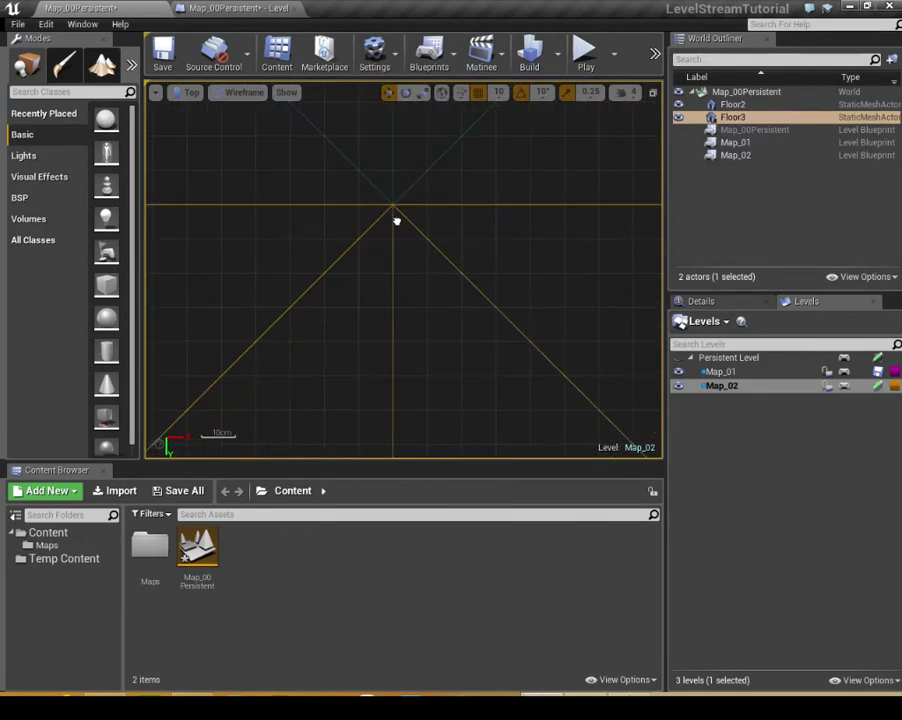
pyautogui.click(185, 92)
pyautogui.click(210, 110)
pyautogui.moveTo(264, 171)
pyautogui.mouseDown(button='right')
pyautogui.moveTo(290, 171)
pyautogui.moveTo(312, 191)
pyautogui.mouseUp(button='right')
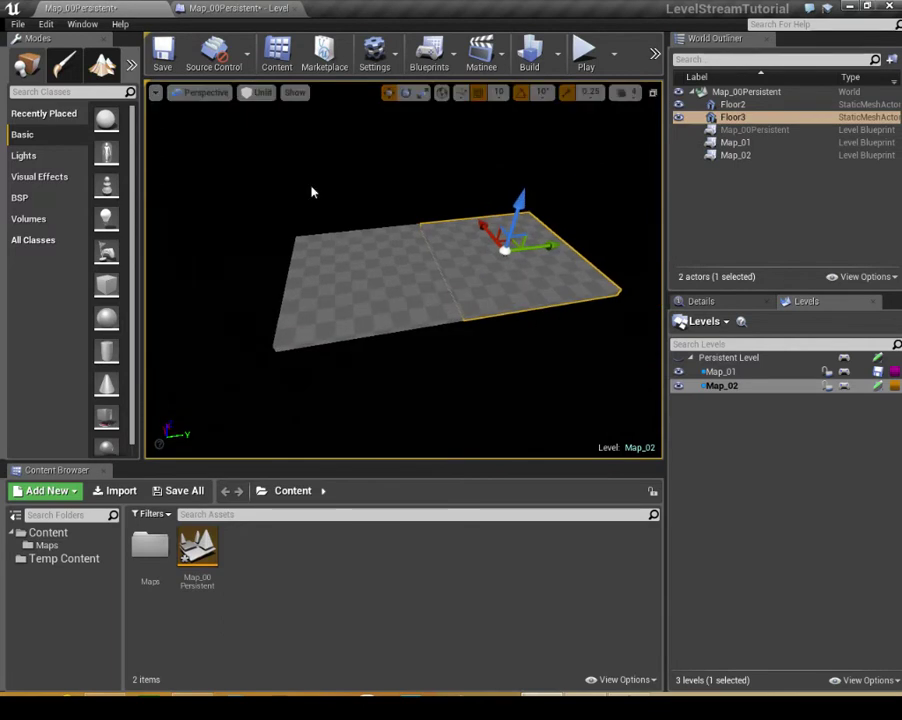
# Step: Toggle Map_01, Map_02 and Persistent Level visibility to compare each level's contents
pyautogui.click(679, 372)
pyautogui.click(679, 386)
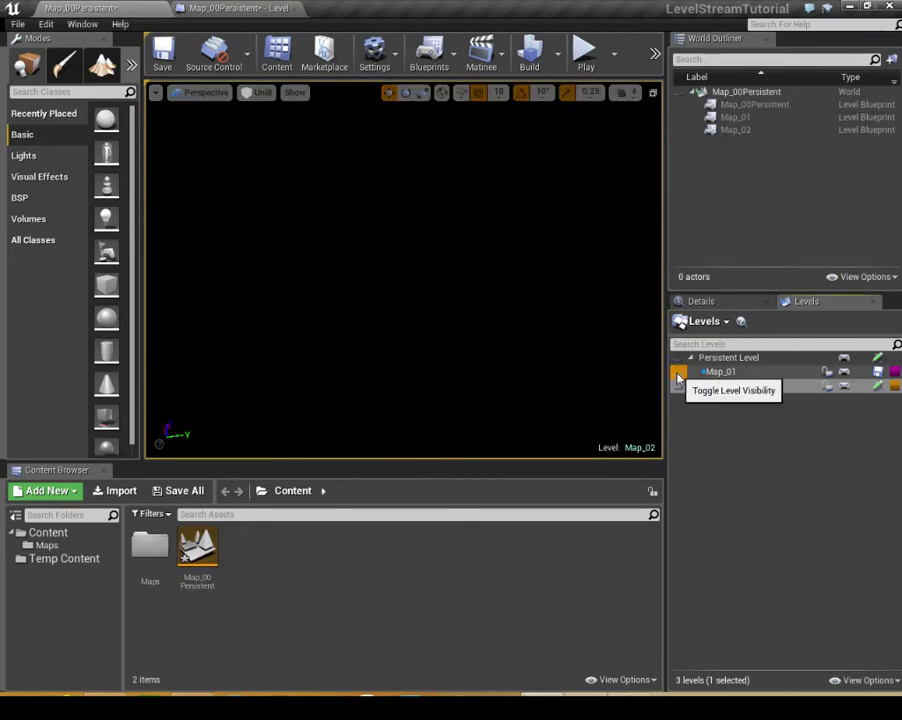
pyautogui.click(679, 372)
pyautogui.click(679, 386)
pyautogui.click(679, 372)
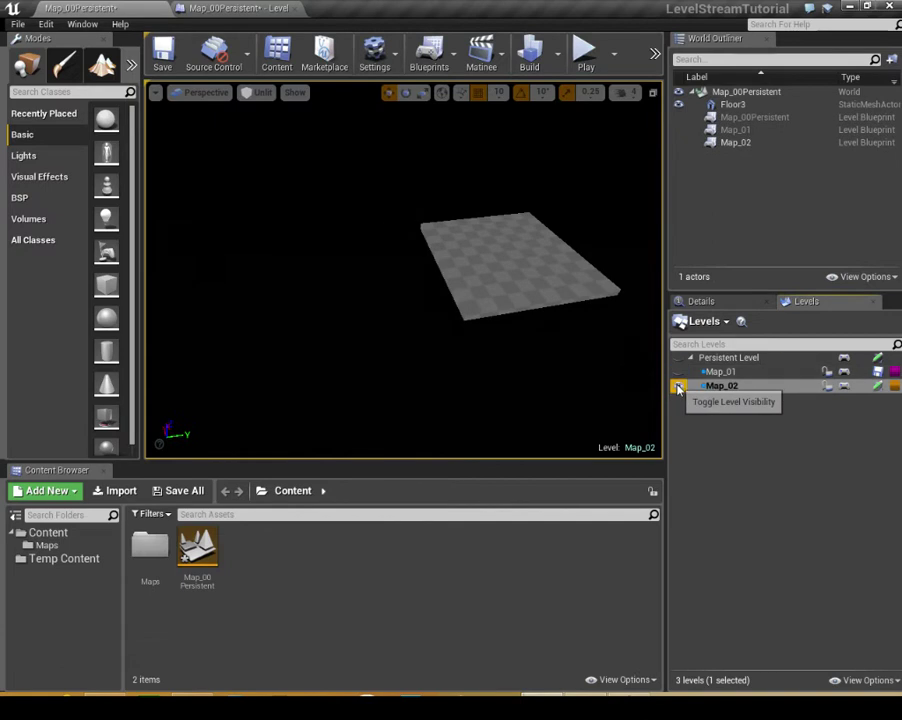
pyautogui.click(679, 375)
pyautogui.click(679, 375)
pyautogui.click(679, 375)
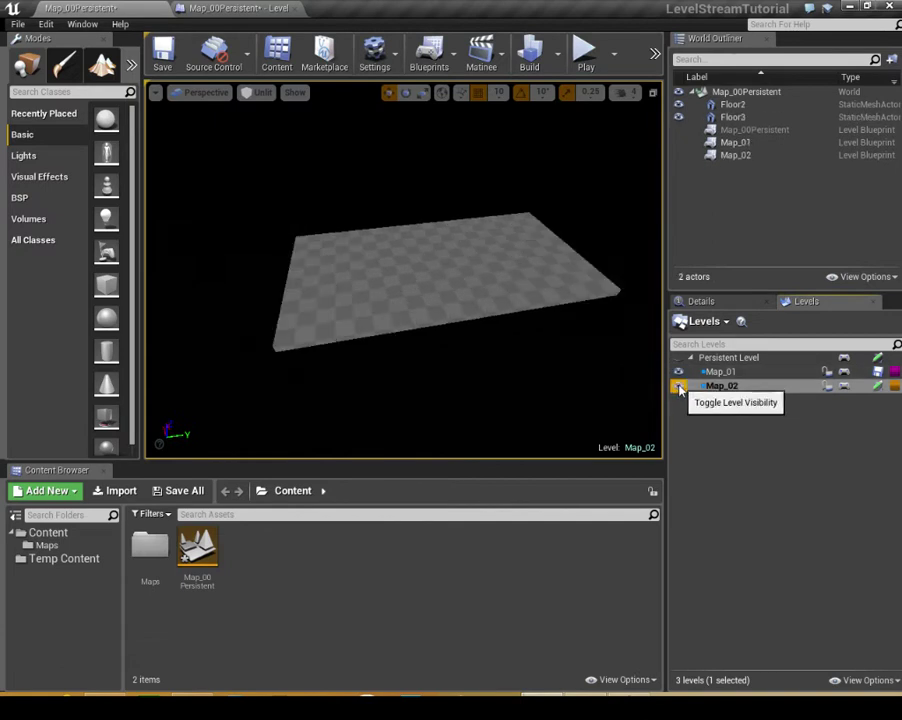
pyautogui.click(679, 358)
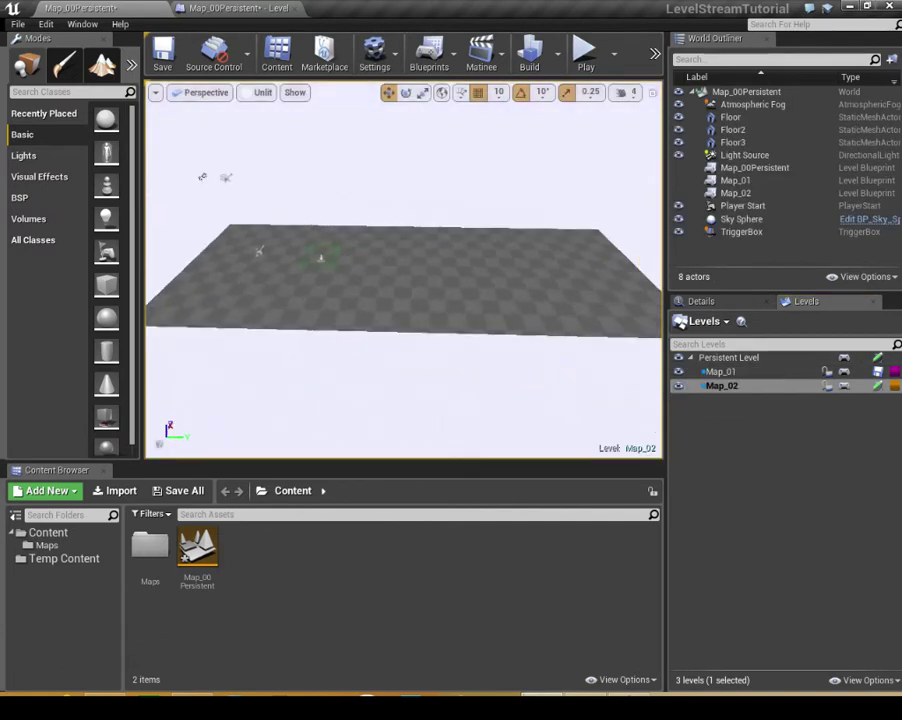
pyautogui.click(679, 358)
pyautogui.click(679, 358)
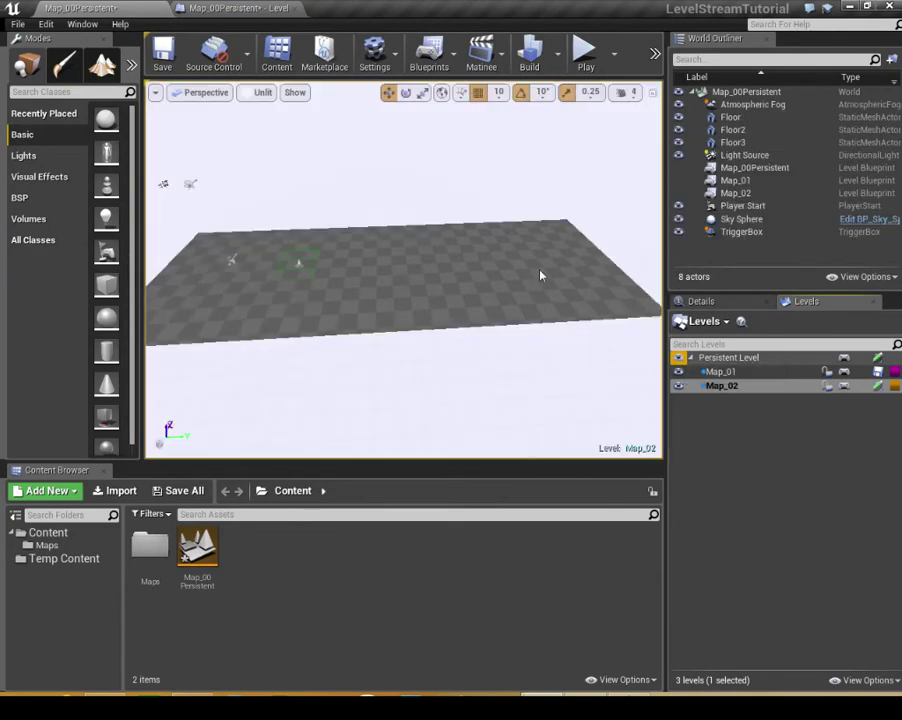
# Step: Inspect the Light Source and Atmospheric Fog actors, leaving the persistent level visible again
pyautogui.moveTo(485, 167); pyautogui.dragTo(512, 200)
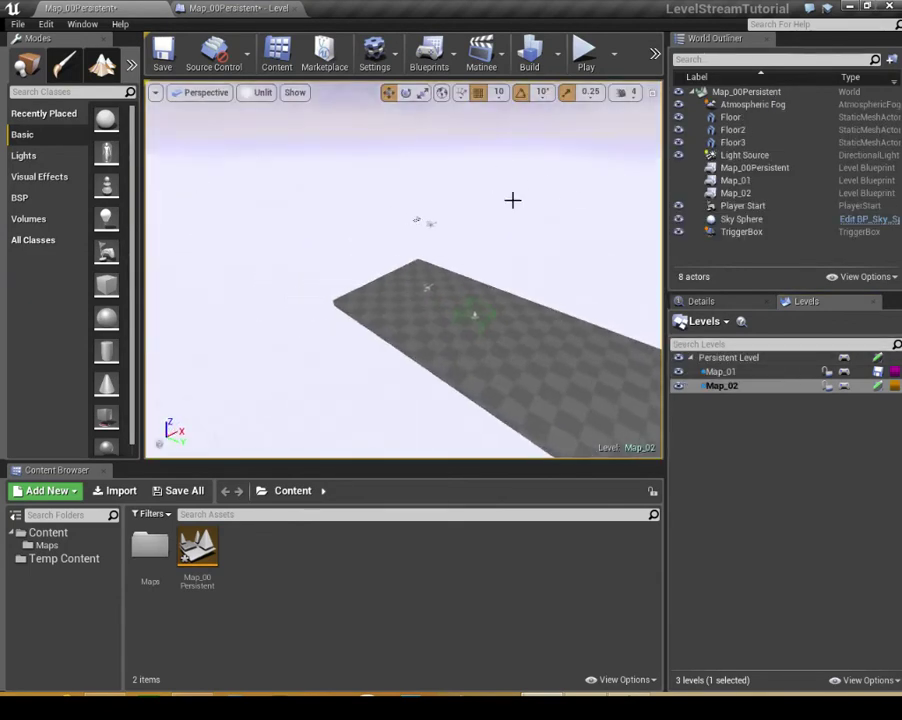
pyautogui.click(746, 157)
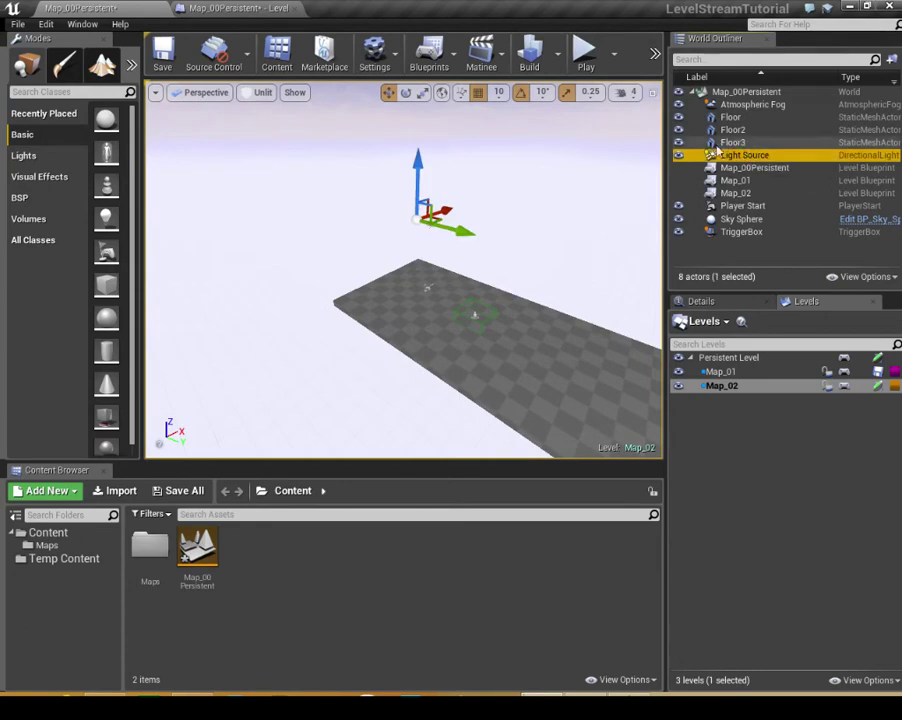
pyautogui.click(748, 105)
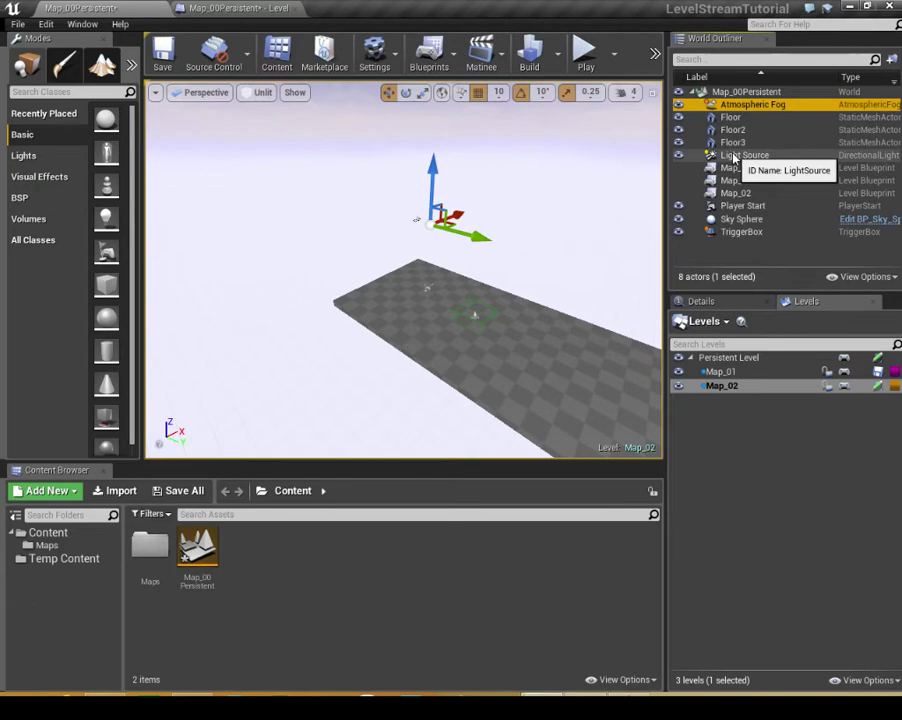
pyautogui.click(734, 157)
pyautogui.moveTo(359, 173); pyautogui.dragTo(359, 173, button='right')
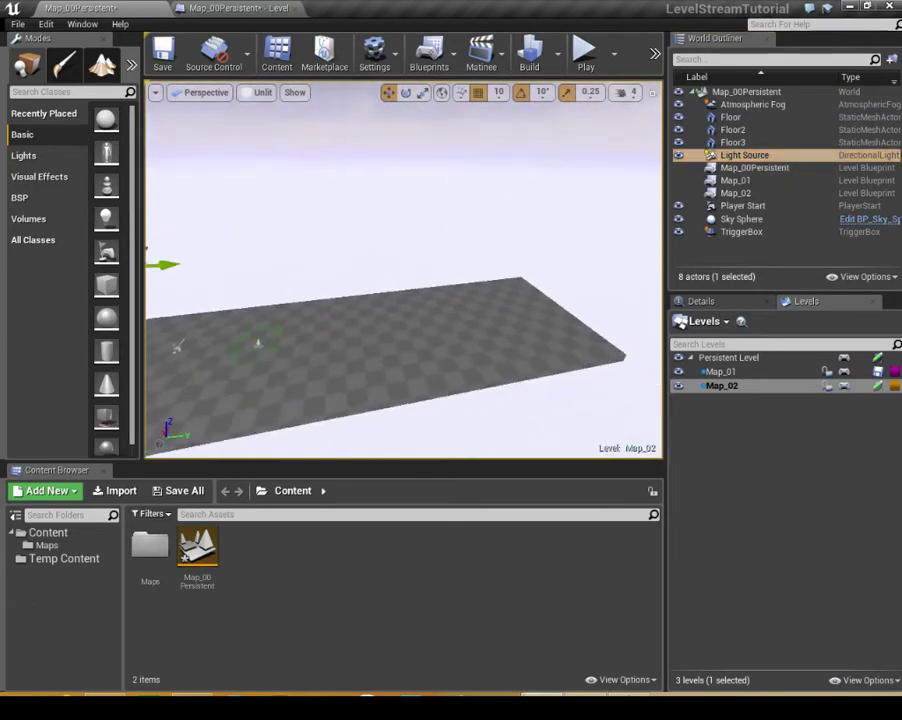
pyautogui.click(678, 357)
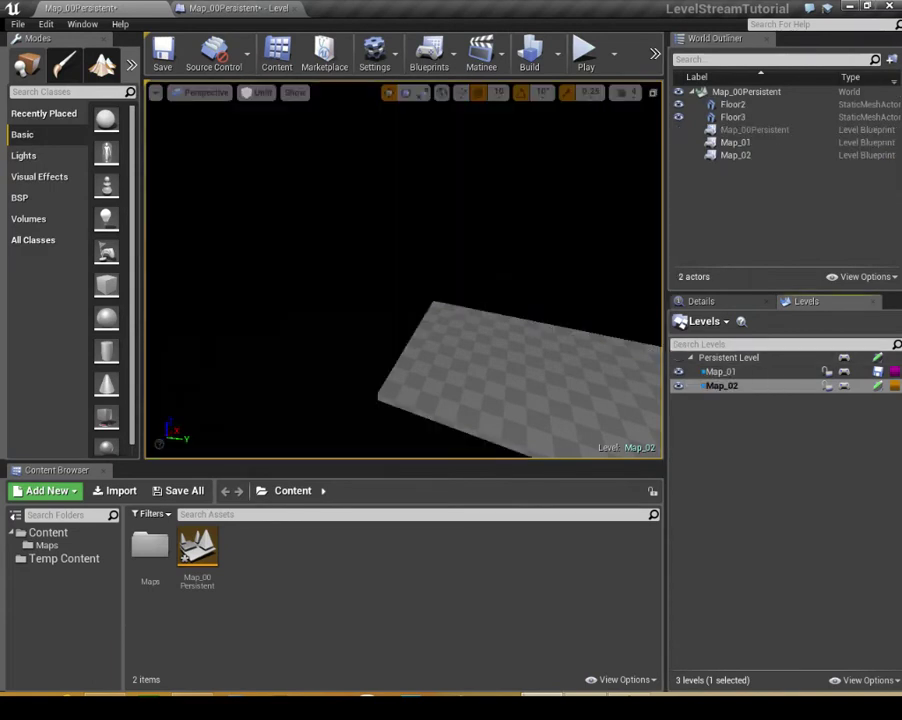
pyautogui.moveTo(305, 245); pyautogui.dragTo(305, 245, button='right')
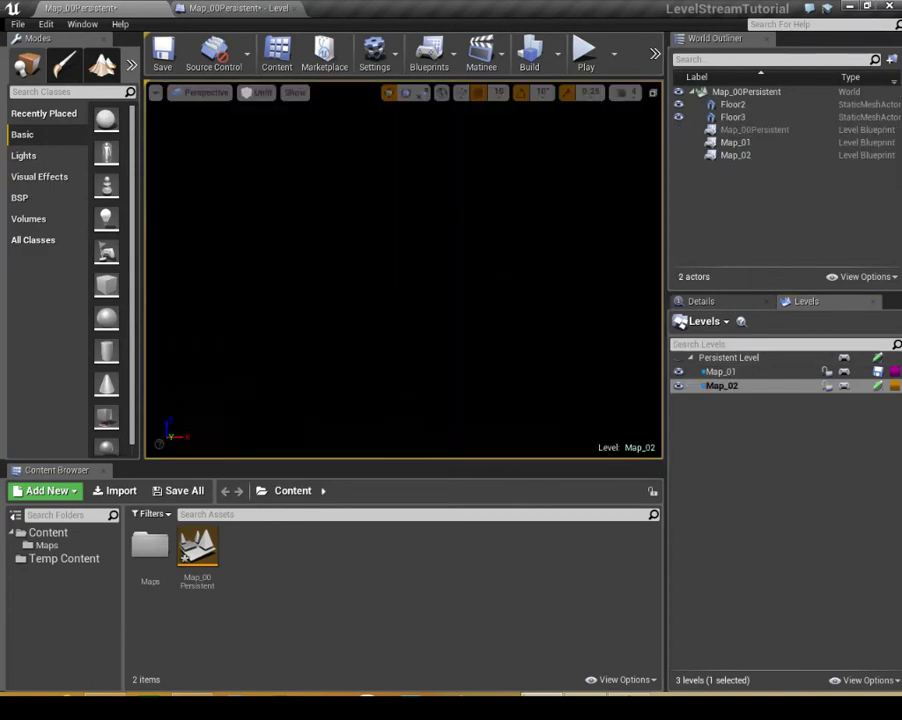
pyautogui.moveTo(648, 346); pyautogui.dragTo(648, 346, button='right')
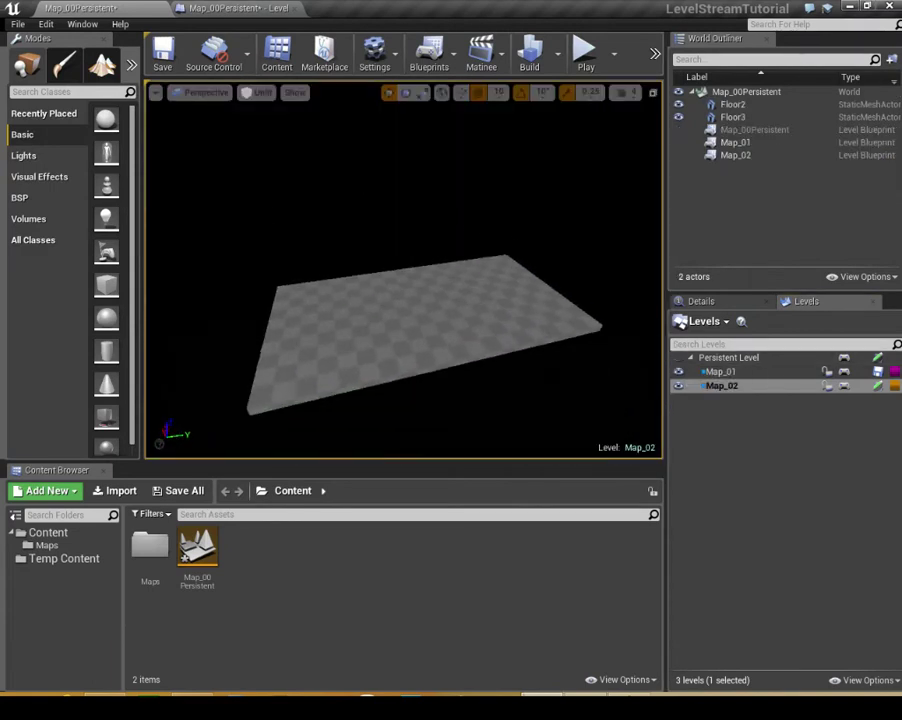
pyautogui.click(678, 357)
pyautogui.moveTo(400, 270); pyautogui.dragTo(400, 270, button='right')
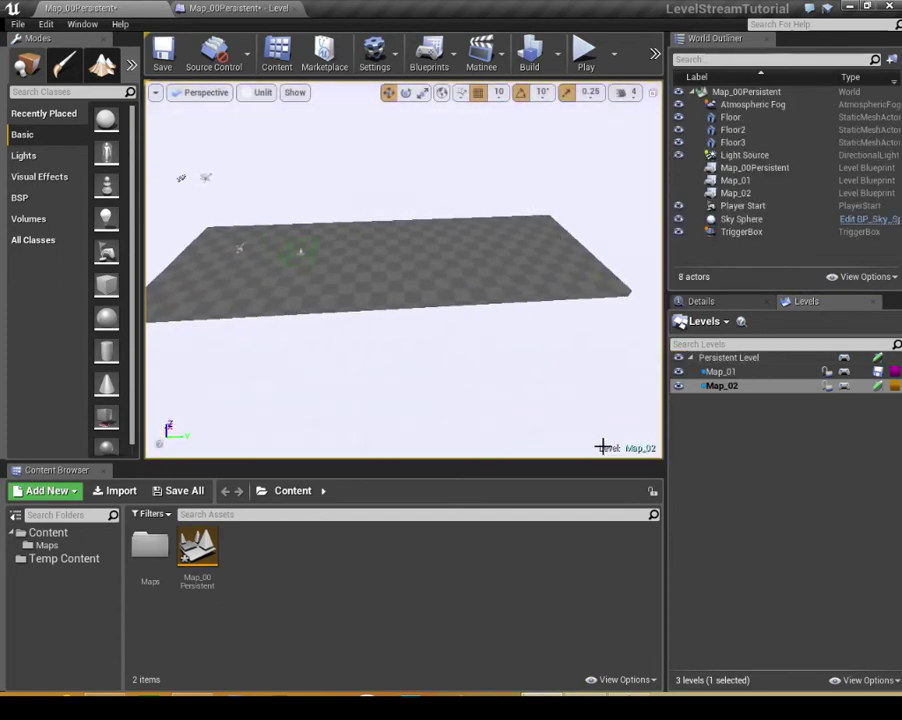
# Step: Make the Persistent Level current and duplicate the TriggerBox further along the floor as TriggerBox2
pyautogui.rightClick(718, 360)
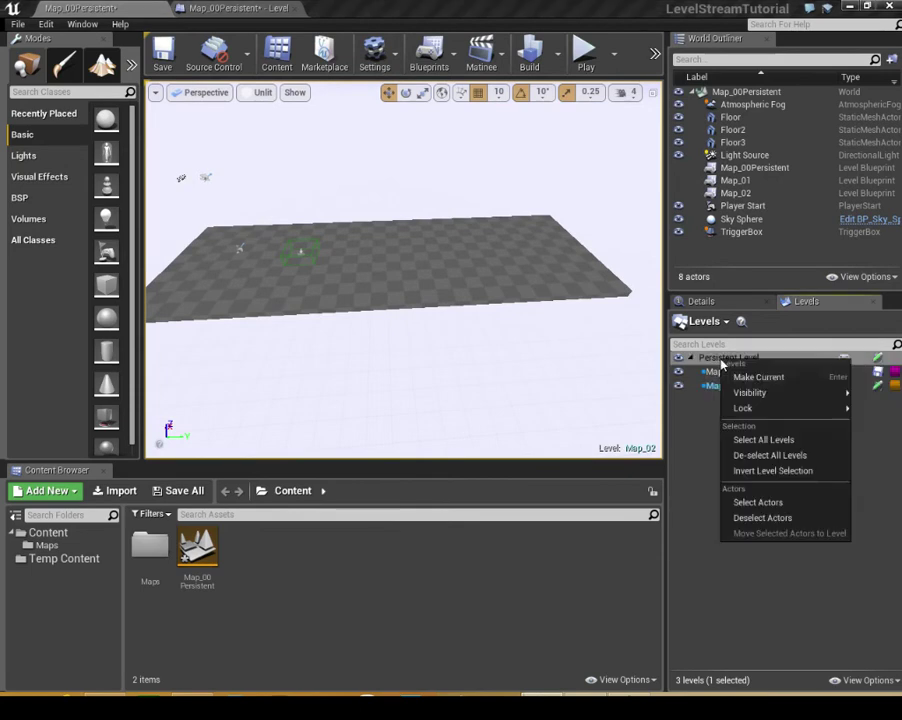
pyautogui.click(750, 374)
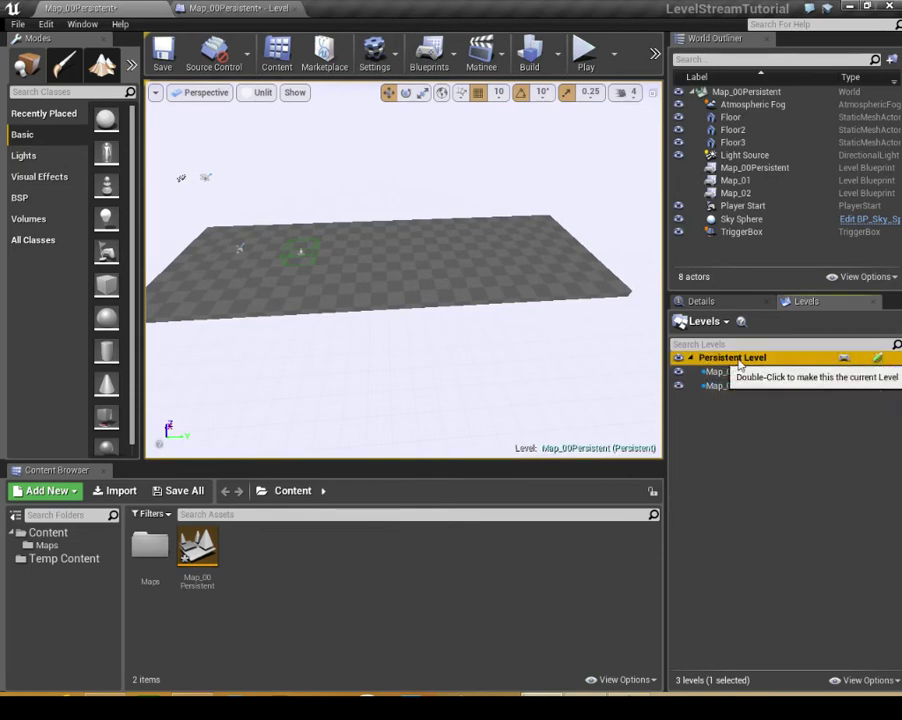
pyautogui.moveTo(478, 234); pyautogui.dragTo(344, 240, button='right')
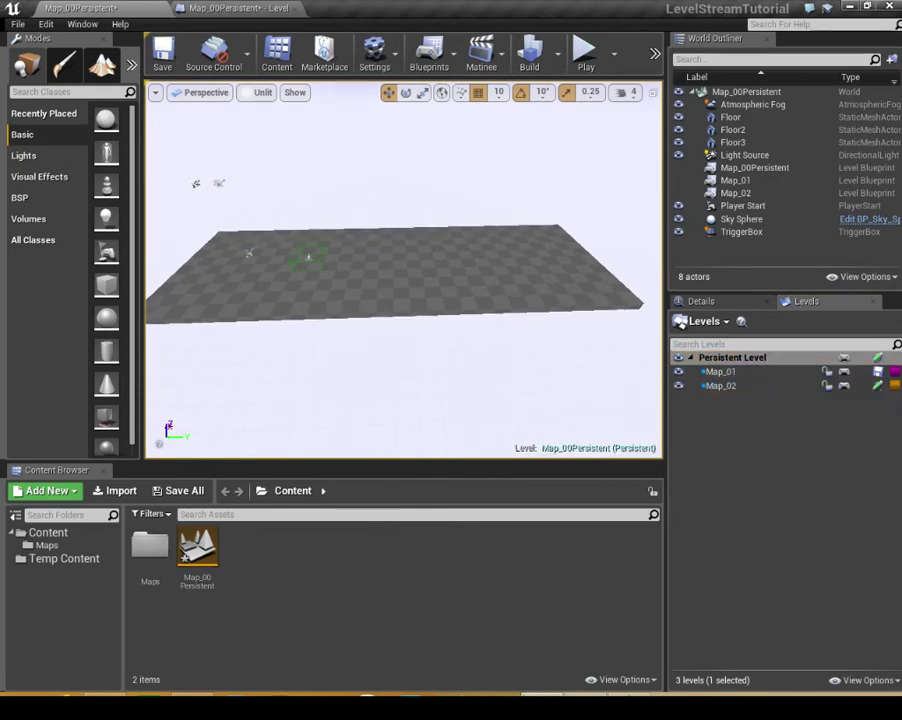
pyautogui.click(312, 253)
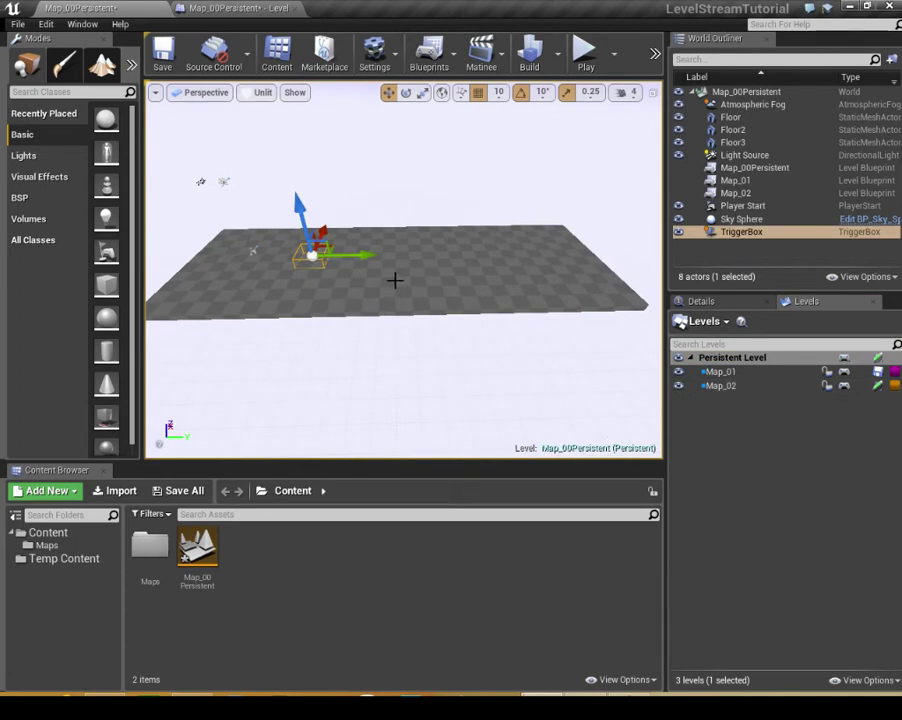
pyautogui.keyDown('alt'); pyautogui.moveTo(366, 258); pyautogui.dragTo(488, 259); pyautogui.keyUp('alt')
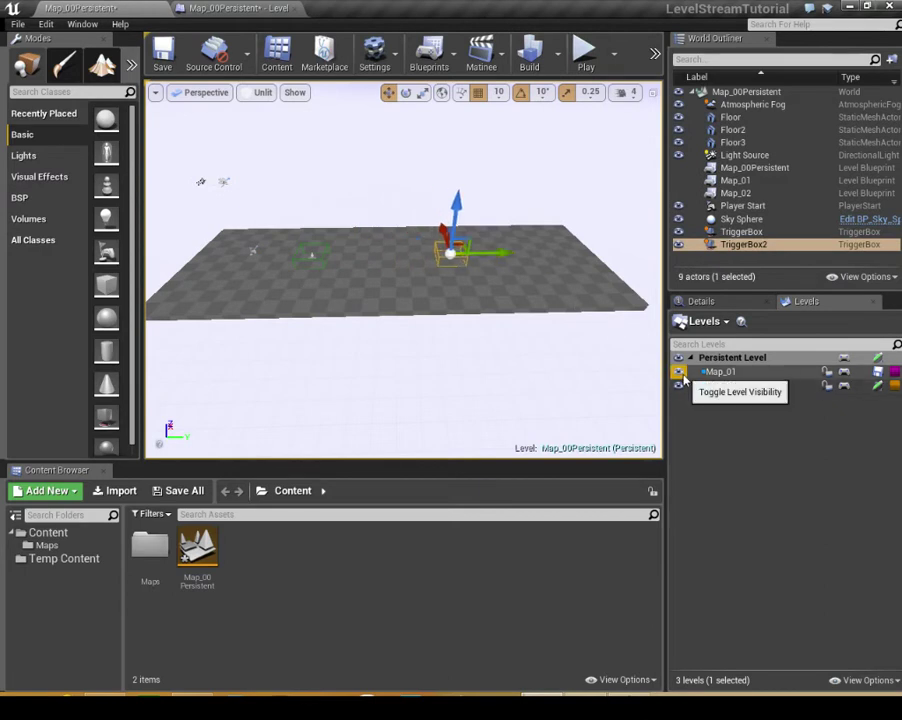
# Step: Hide Map_01 and give TriggerBox2 a Box Extent of 200 × 200 × 40
pyautogui.click(678, 371)
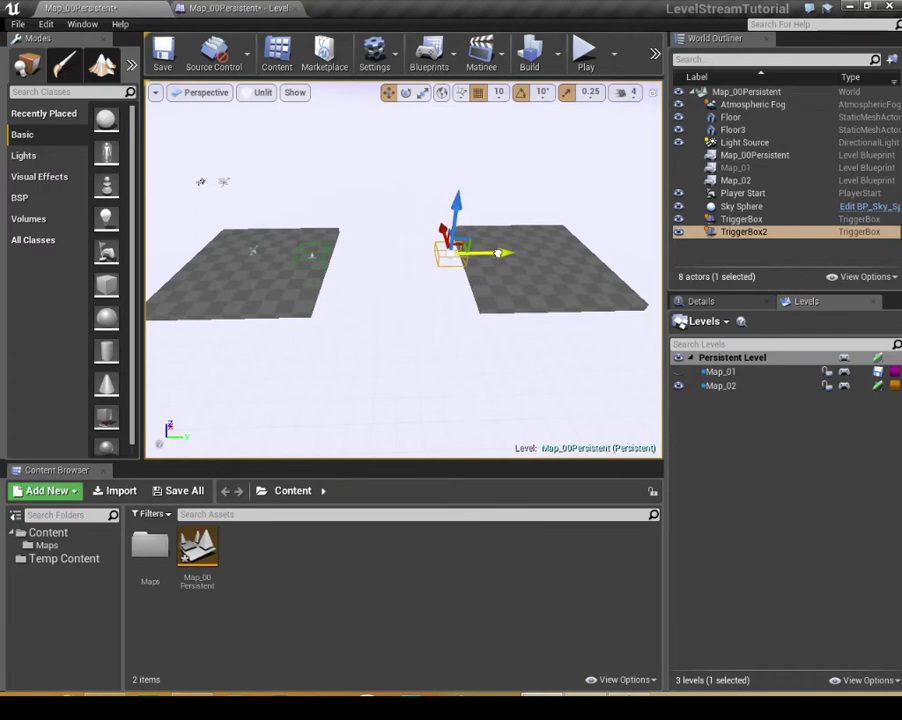
pyautogui.moveTo(516, 268); pyautogui.dragTo(500, 220)
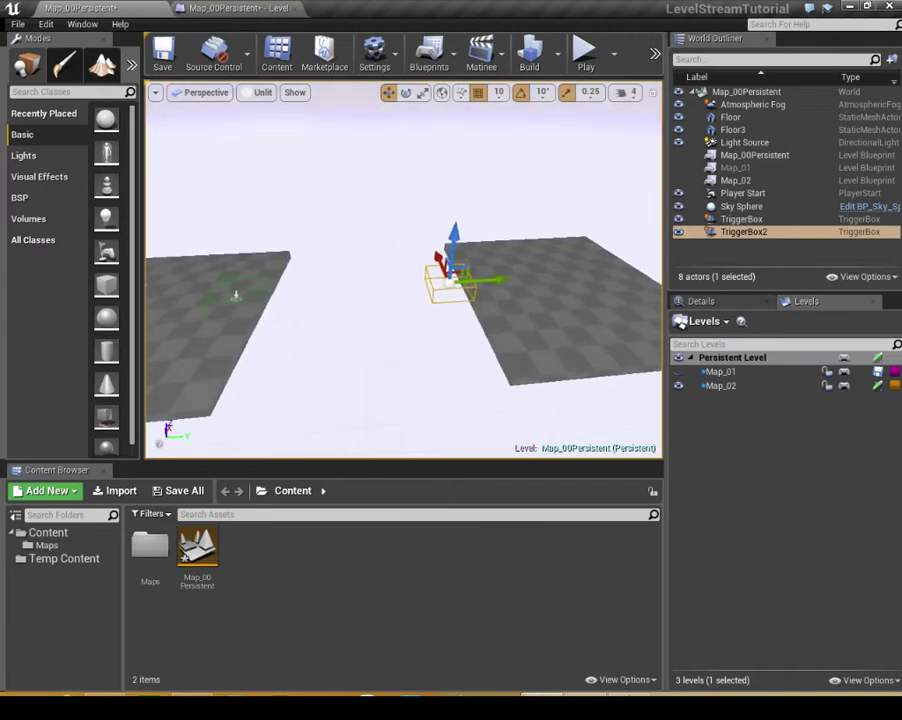
pyautogui.moveTo(476, 300)
pyautogui.mouseDown()
pyautogui.moveTo(476, 262)
pyautogui.moveTo(506, 263)
pyautogui.mouseUp()
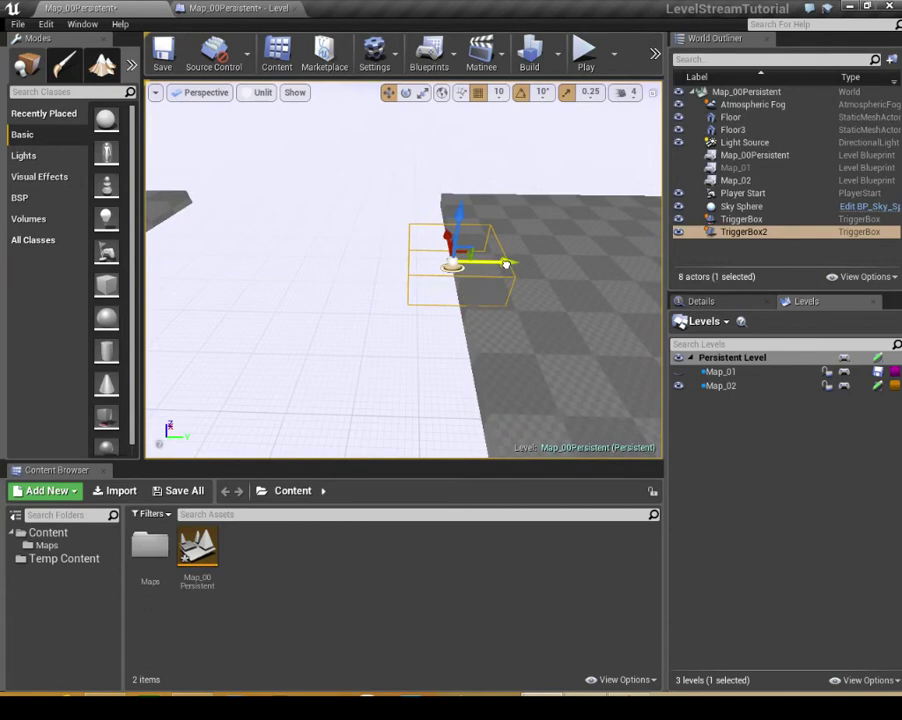
pyautogui.click(700, 301)
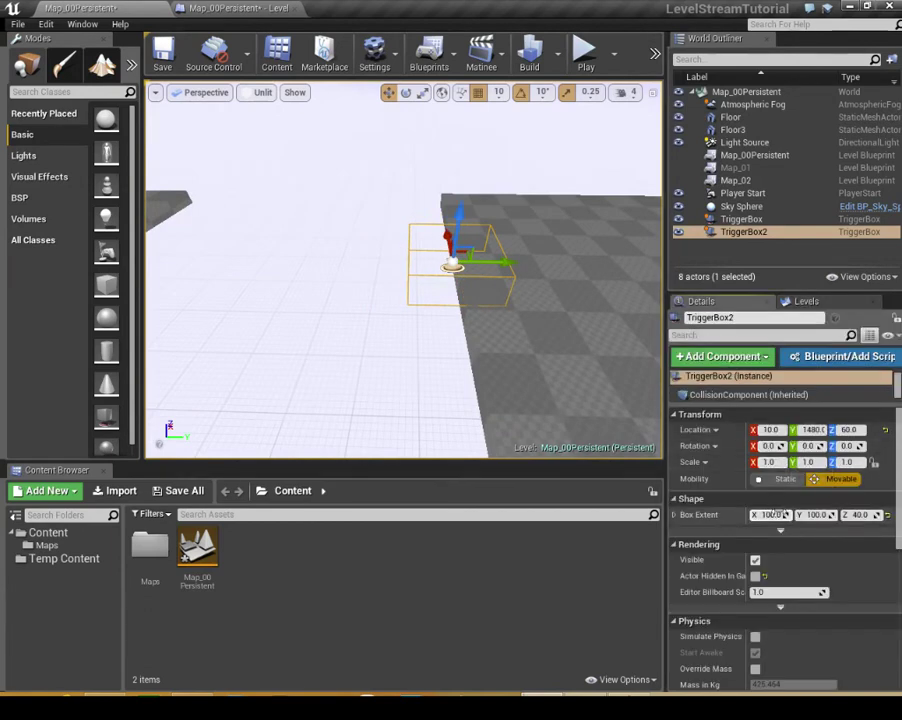
pyautogui.write('0')
pyautogui.press('Return')
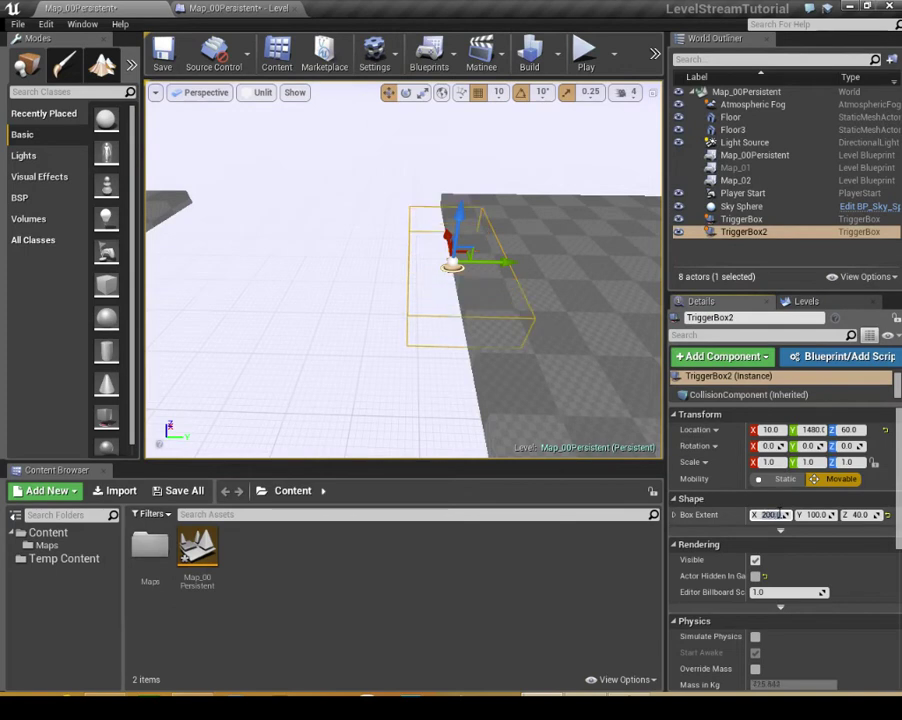
pyautogui.write('200')
pyautogui.press('Return')
pyautogui.moveTo(584, 367)
pyautogui.mouseDown(button='right')
pyautogui.moveTo(560, 340)
pyautogui.moveTo(530, 338)
pyautogui.mouseUp(button='right')
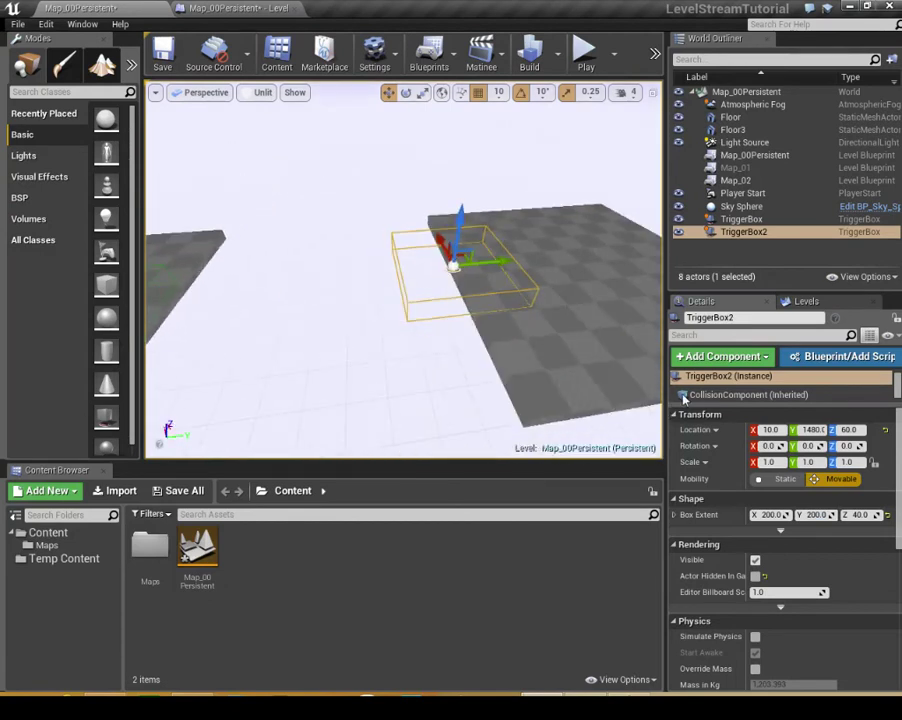
pyautogui.click(806, 301)
# Step: Show Map_01 again and open the Level Blueprint from the Blueprints toolbar menu
pyautogui.click(679, 371)
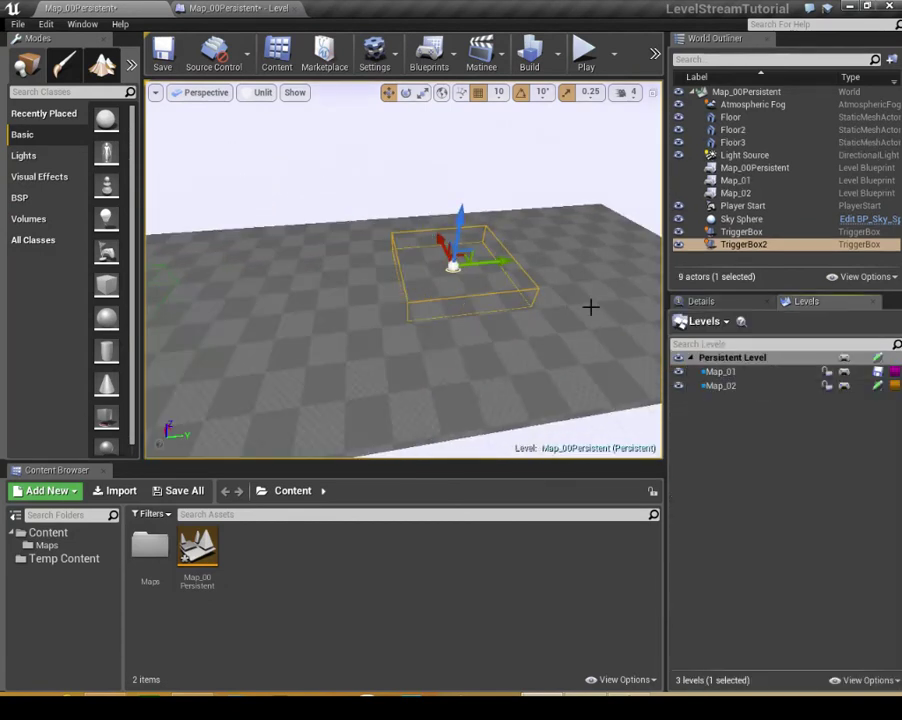
pyautogui.moveTo(508, 211); pyautogui.dragTo(508, 240)
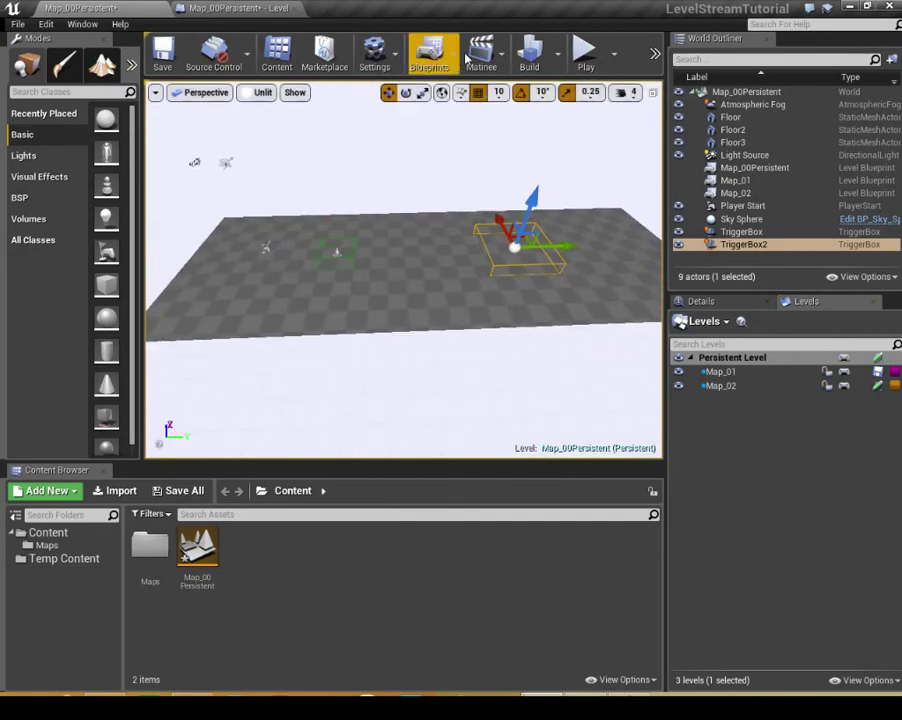
pyautogui.click(429, 55)
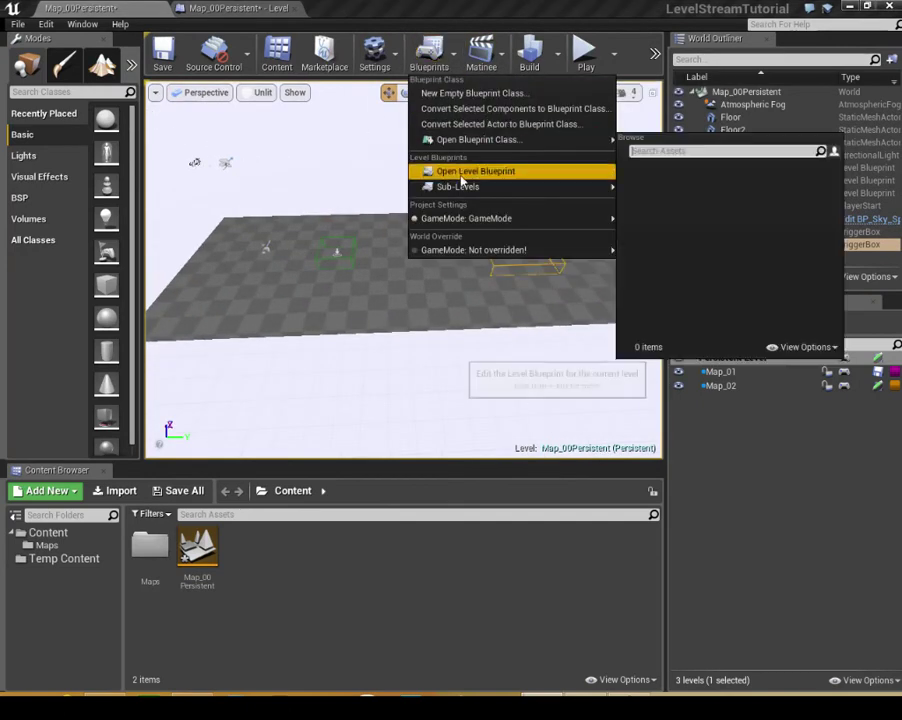
pyautogui.click(470, 171)
pyautogui.scroll(-6, 462, 198)
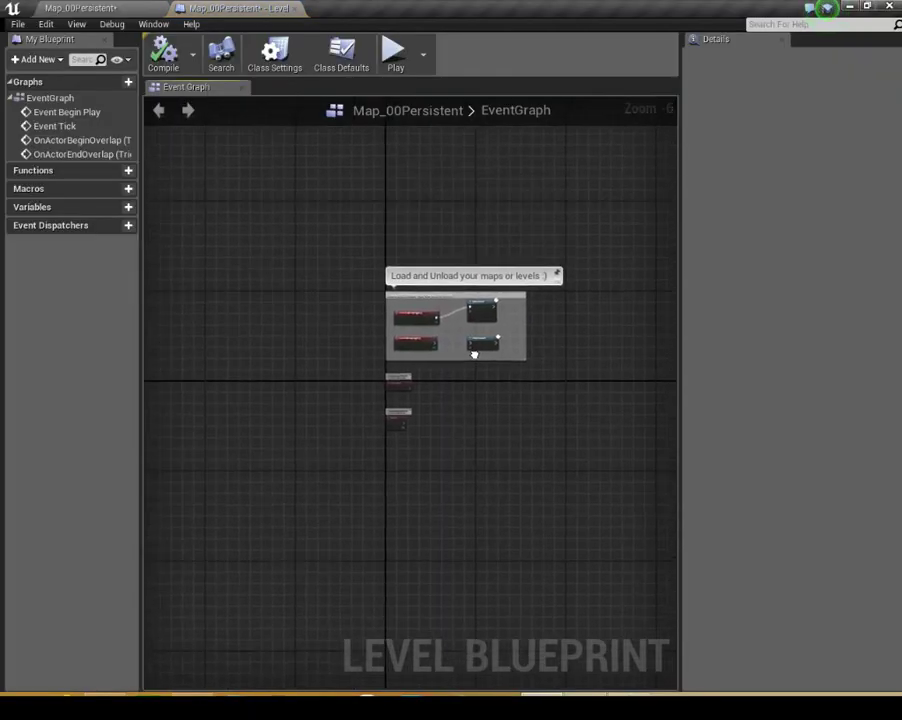
pyautogui.scroll(2, 417, 231)
# Step: Move the existing comment group up and add TriggerBox2's OnActorBeginOverlap and OnActorEndOverlap events
pyautogui.moveTo(302, 268); pyautogui.dragTo(521, 489)
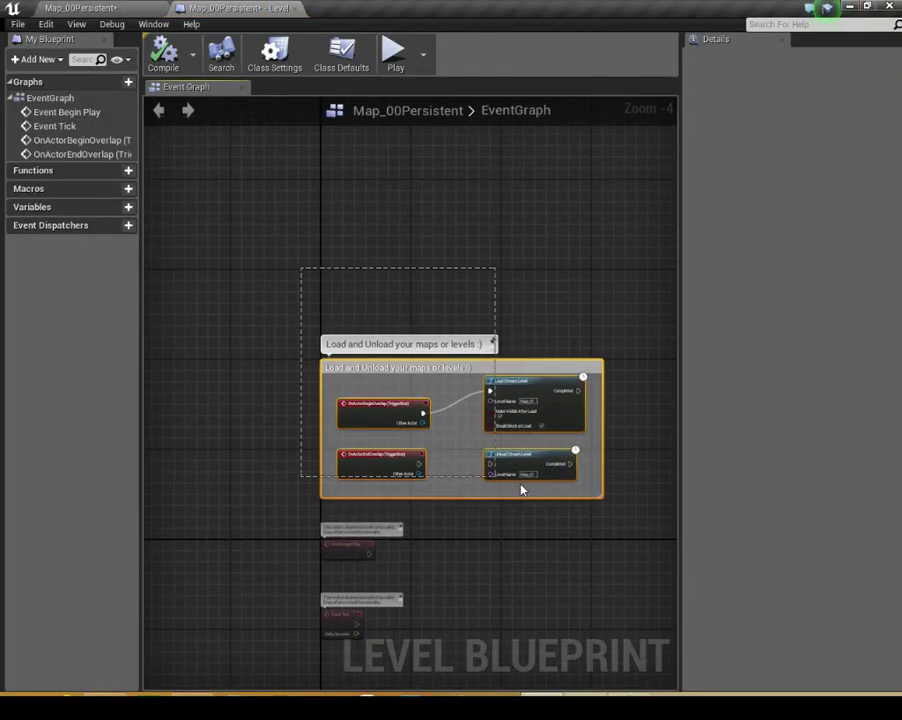
pyautogui.moveTo(539, 394)
pyautogui.mouseDown()
pyautogui.moveTo(545, 205)
pyautogui.moveTo(533, 182)
pyautogui.mouseUp()
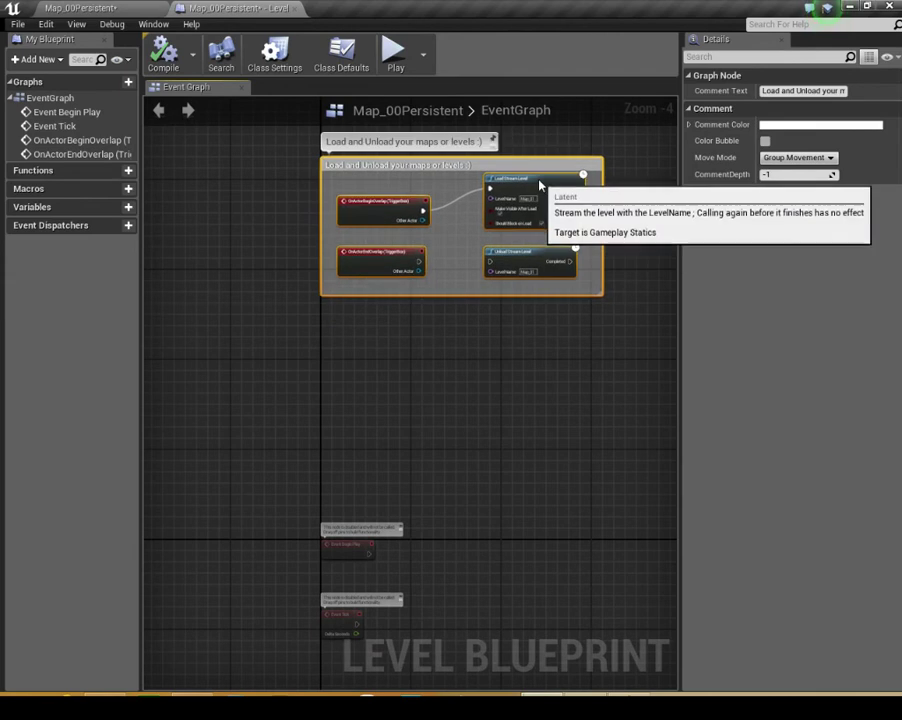
pyautogui.rightClick(323, 347)
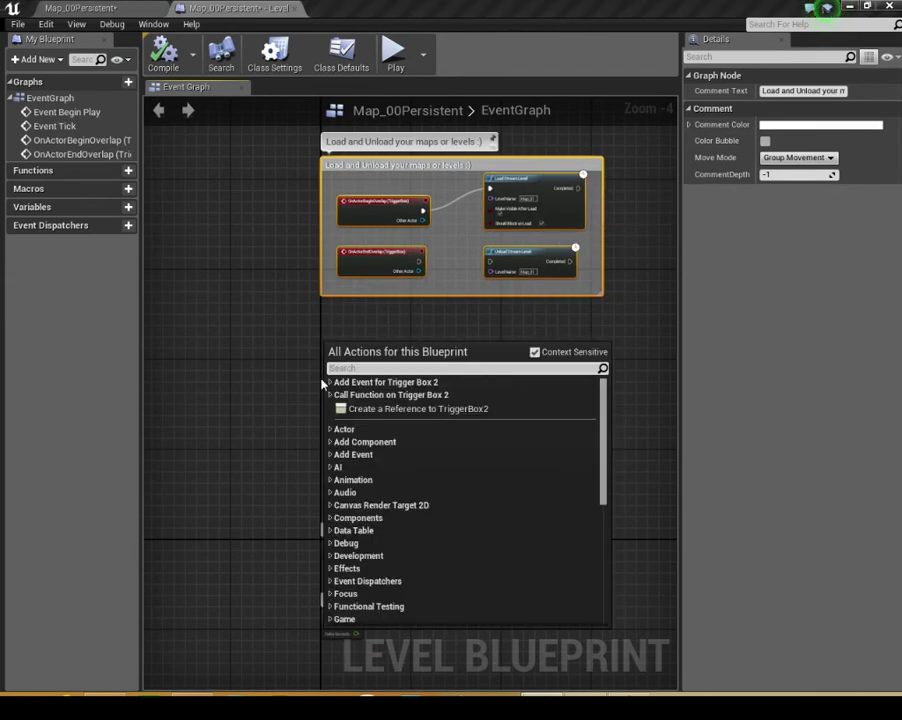
pyautogui.click(331, 382)
pyautogui.click(337, 396)
pyautogui.click(378, 406)
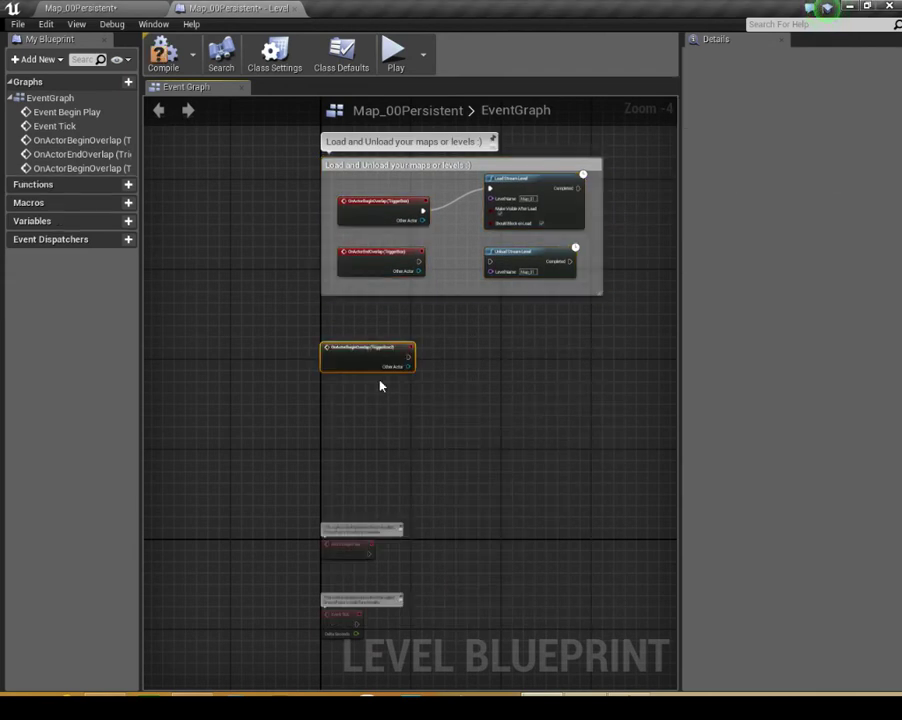
pyautogui.moveTo(371, 356); pyautogui.dragTo(367, 340)
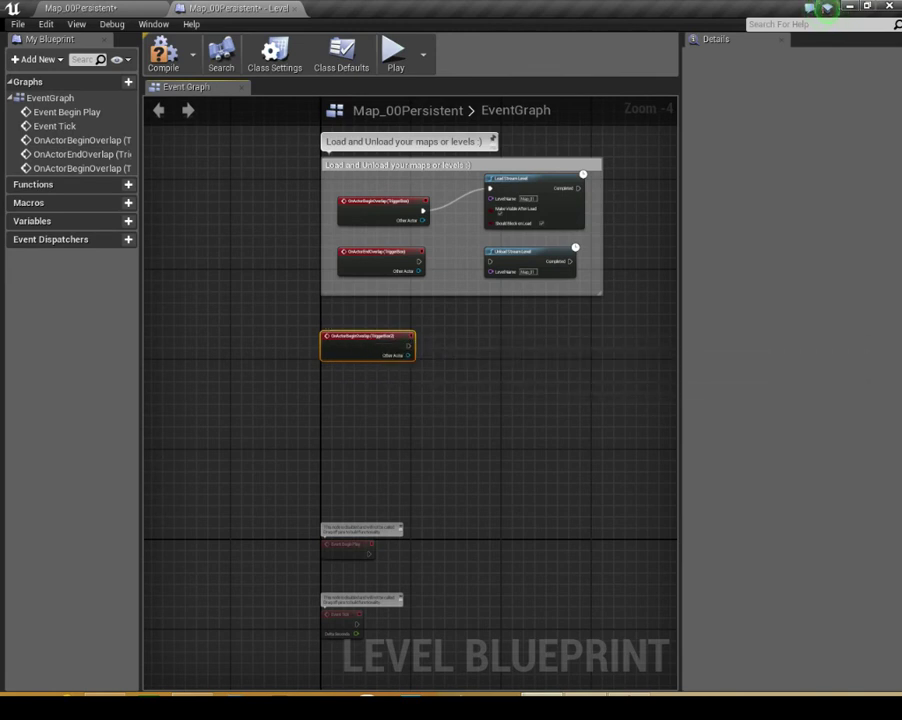
pyautogui.rightClick(322, 404)
pyautogui.click(329, 442)
pyautogui.click(338, 453)
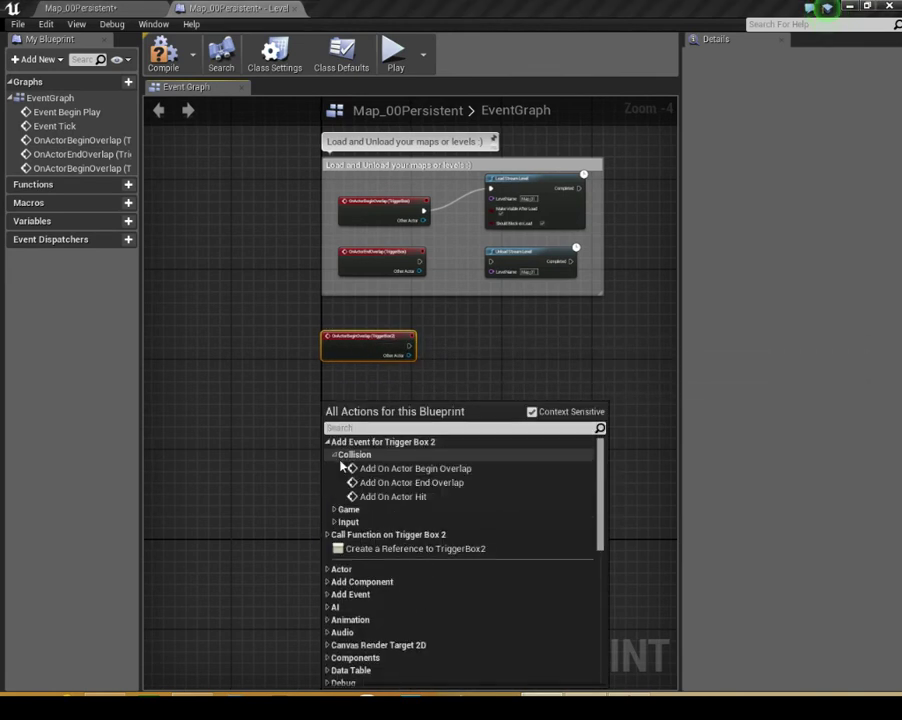
pyautogui.click(358, 481)
pyautogui.moveTo(358, 408); pyautogui.dragTo(358, 395)
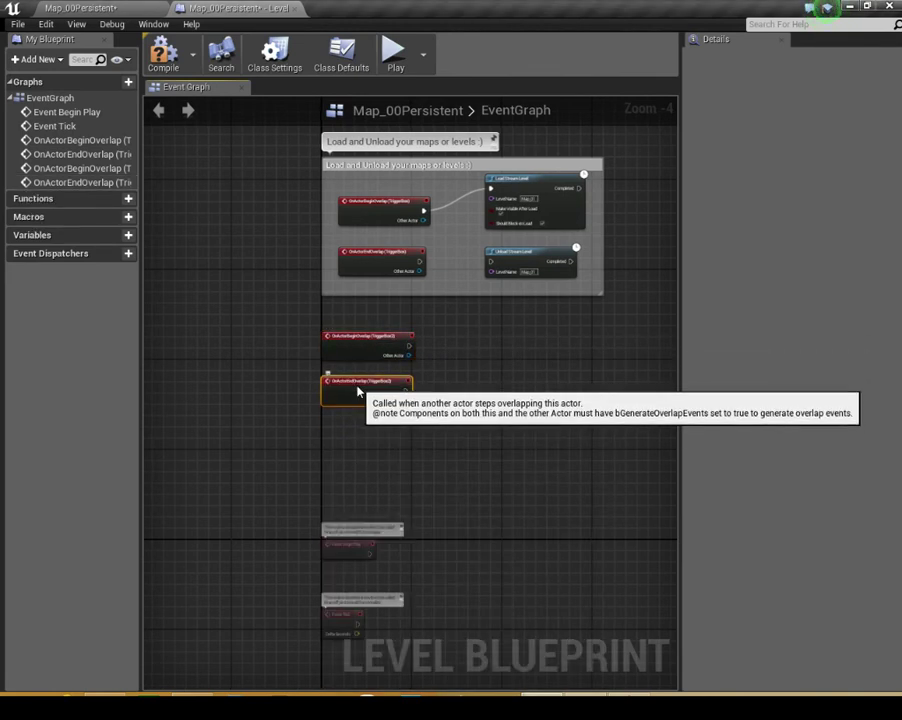
# Step: Wire a Load Stream Level node to begin overlap and an Unload Stream Level node to end overlap
pyautogui.scroll(3, 416, 388)
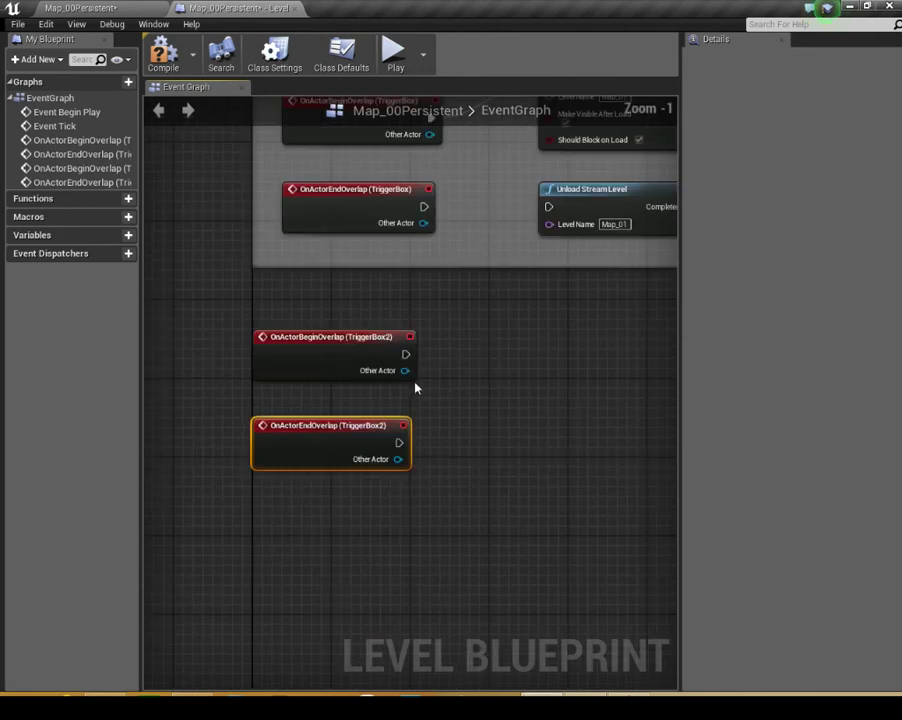
pyautogui.moveTo(404, 354); pyautogui.dragTo(530, 360)
pyautogui.write('lo')
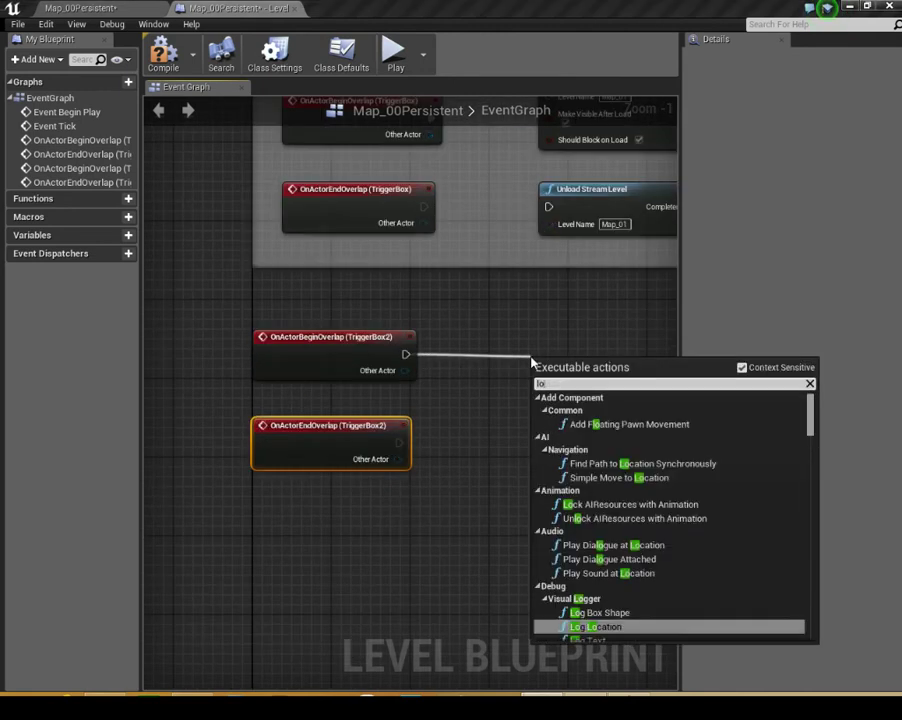
pyautogui.write('ad')
pyautogui.click(598, 426)
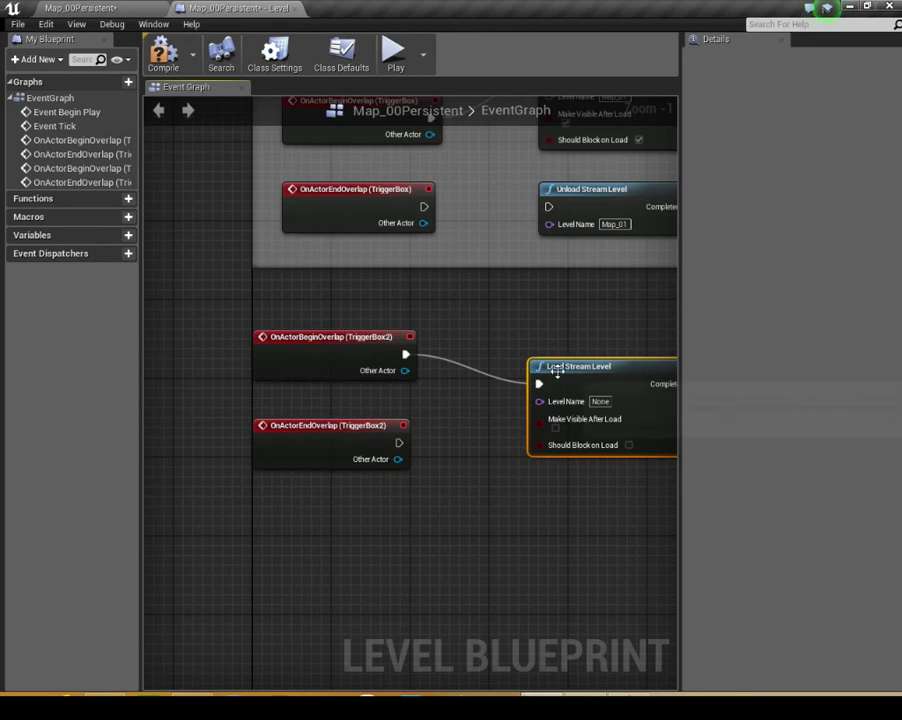
pyautogui.scroll(-1, 465, 429)
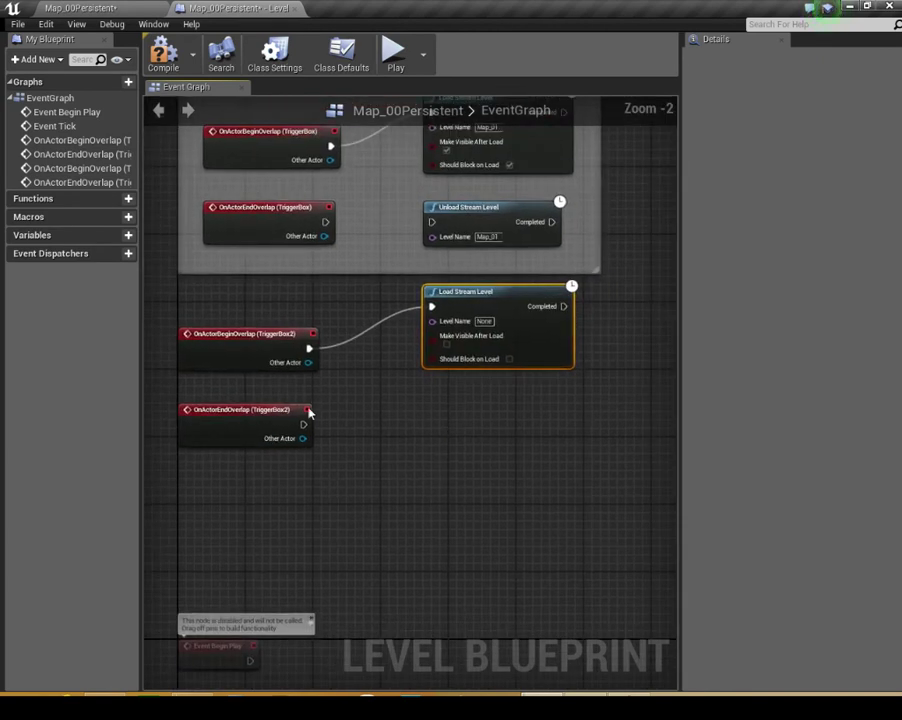
pyautogui.moveTo(301, 424); pyautogui.dragTo(407, 441)
pyautogui.write('un')
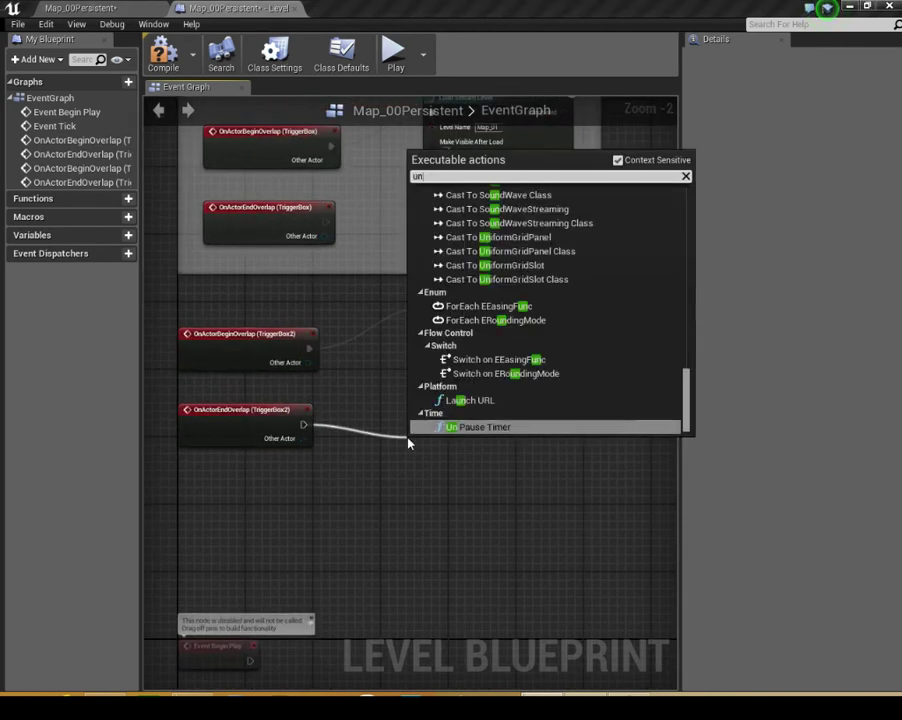
pyautogui.write('lo')
pyautogui.click(480, 231)
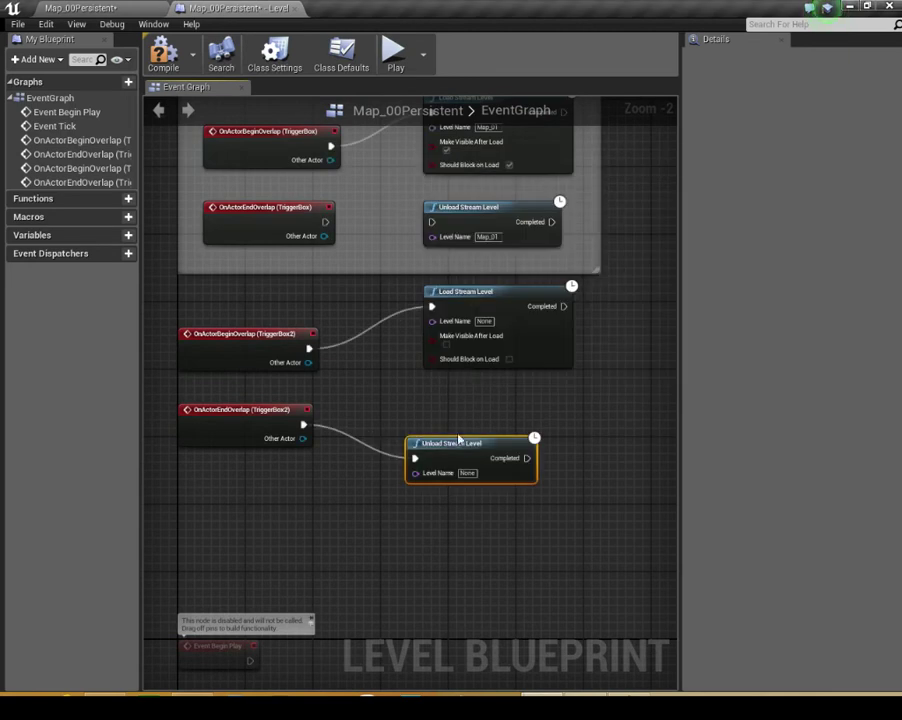
pyautogui.moveTo(458, 438); pyautogui.dragTo(475, 396)
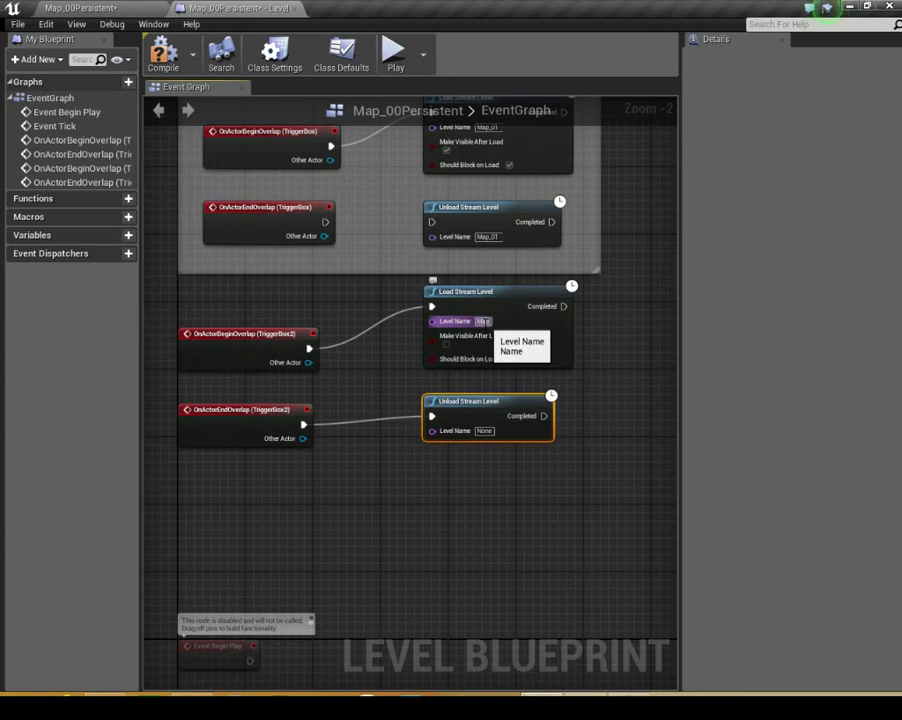
# Step: Enter the level name on the Unload Stream Level node attached to TriggerBox2's end-overlap event
pyautogui.click(485, 431)
pyautogui.write('Map_02')
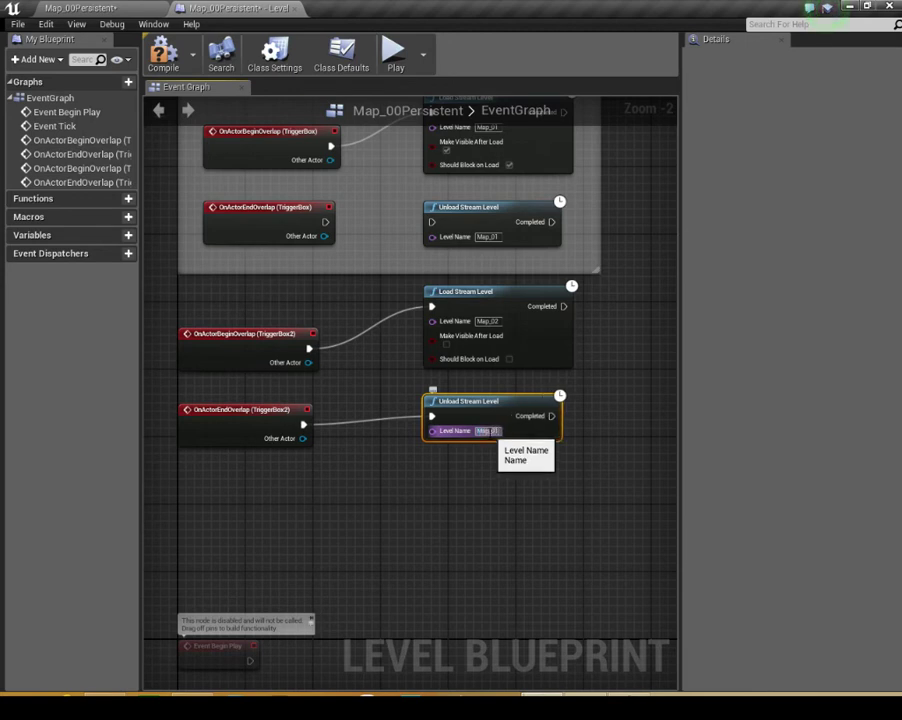
pyautogui.press('Return')
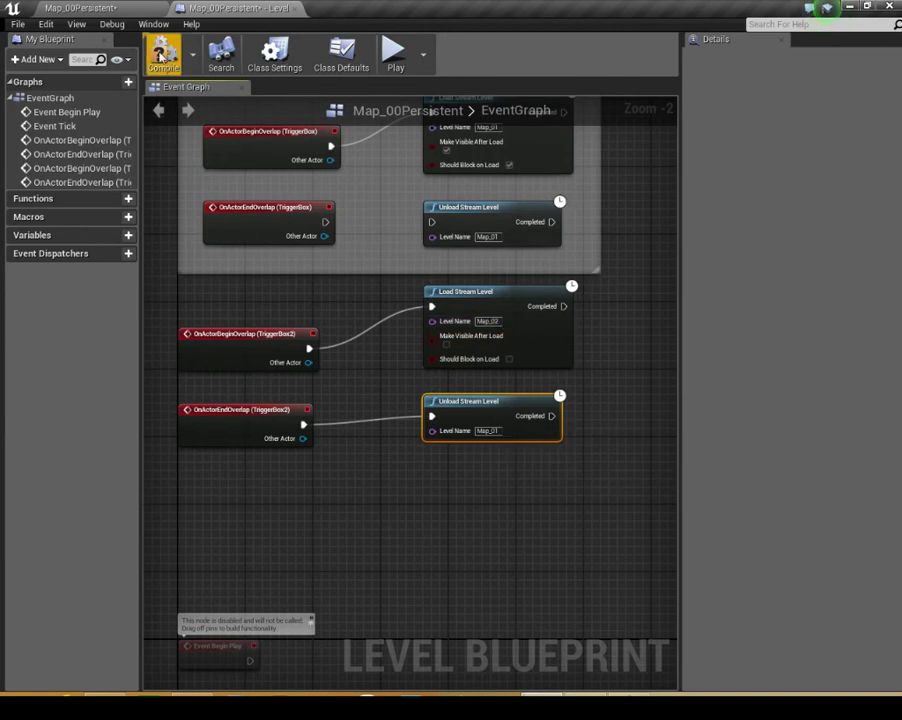
pyautogui.scroll(-3, 352, 224)
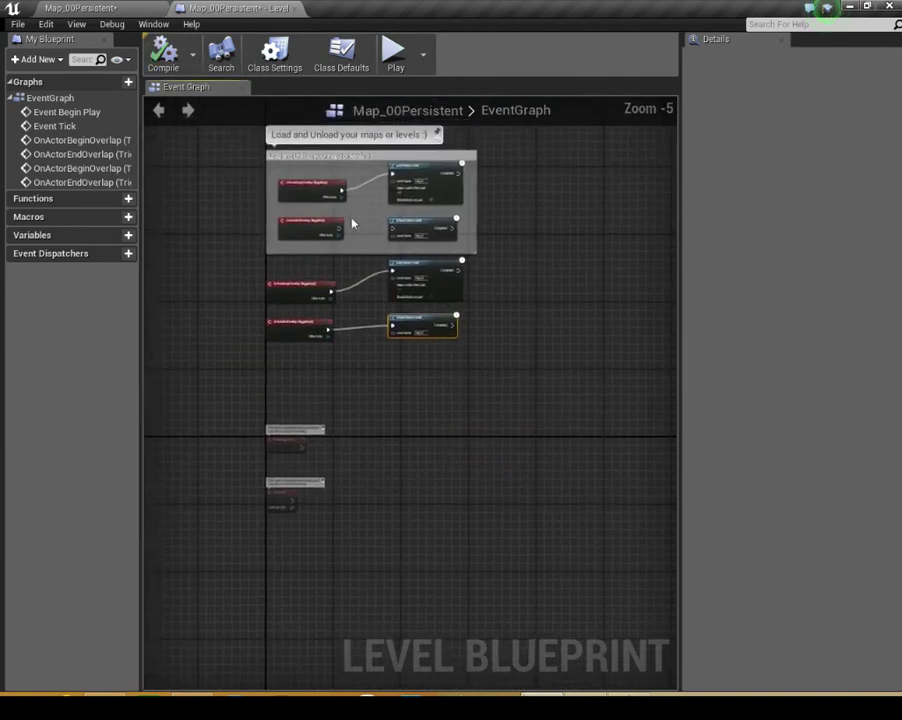
# Step: Wrap the four TriggerBox2 nodes in a comment titled 'Load and unload maps or levels'
pyautogui.scroll(2, 352, 224)
pyautogui.moveTo(183, 300); pyautogui.dragTo(564, 469)
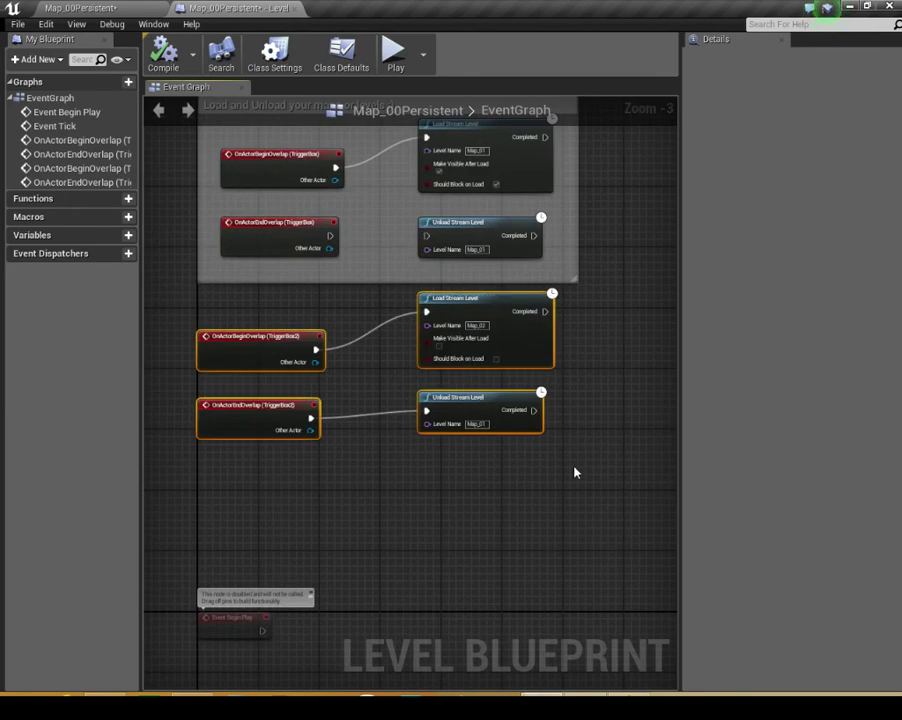
pyautogui.press('c')
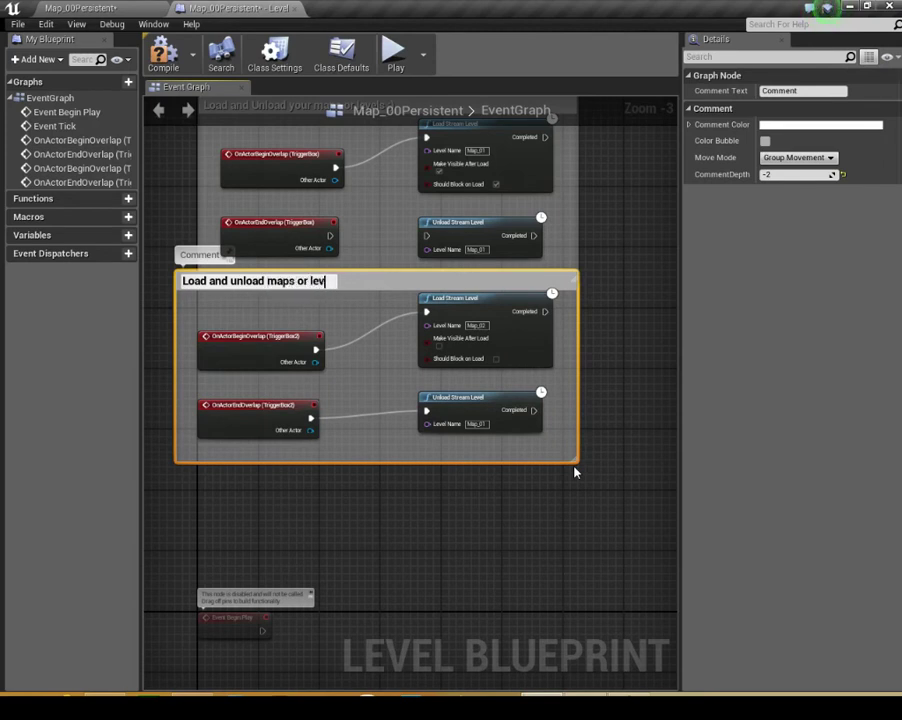
pyautogui.write('els')
pyautogui.press('Return')
# Step: Reposition the new comment group directly below the first comment group
pyautogui.scroll(-1, 349, 472)
pyautogui.moveTo(242, 514); pyautogui.dragTo(467, 352)
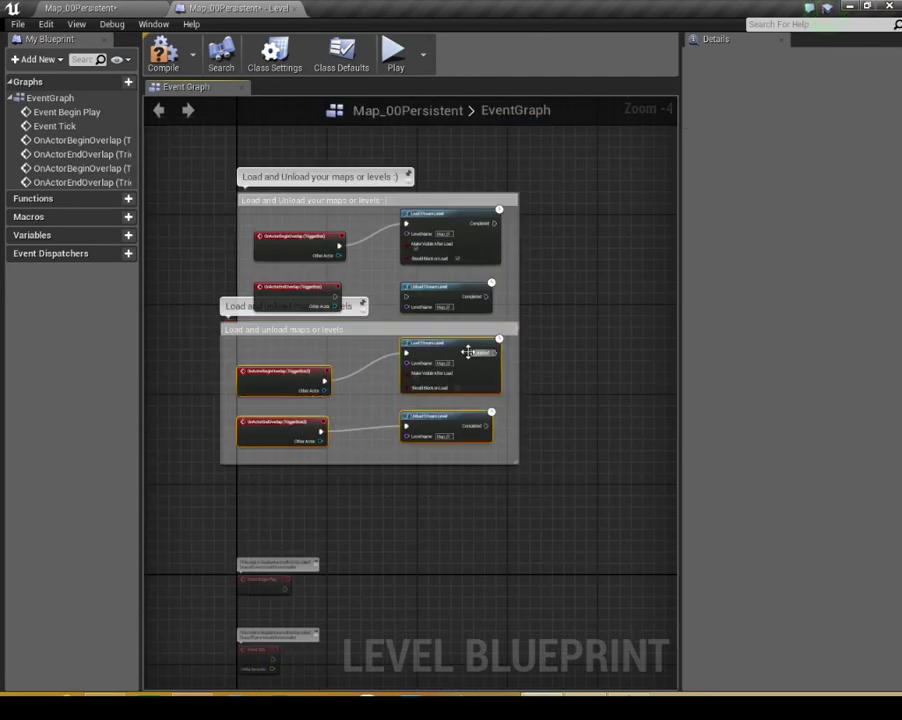
pyautogui.moveTo(182, 502); pyautogui.dragTo(586, 338)
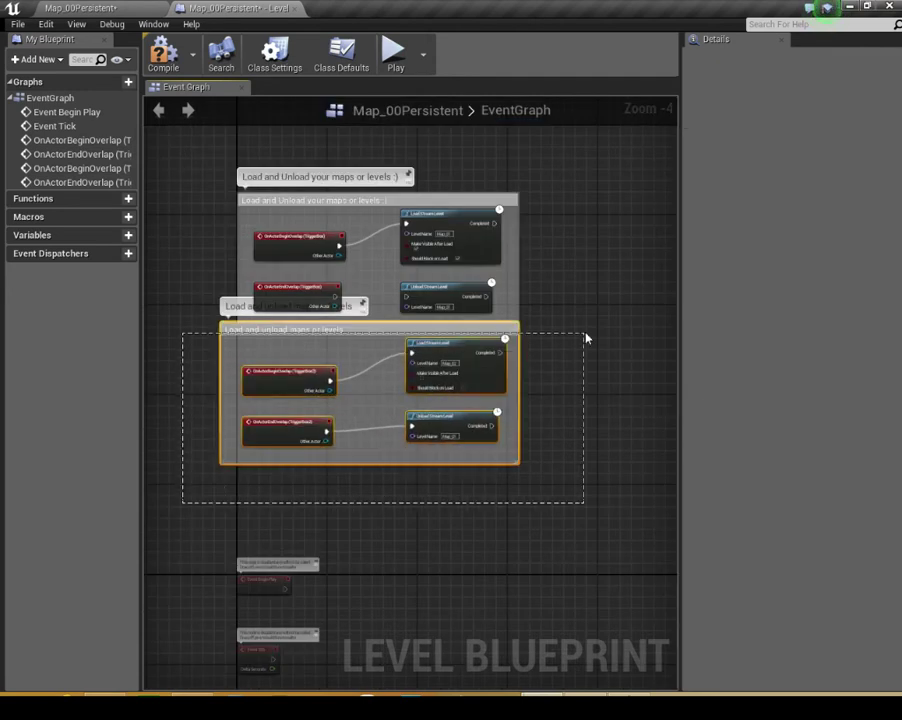
pyautogui.moveTo(440, 355); pyautogui.dragTo(457, 383)
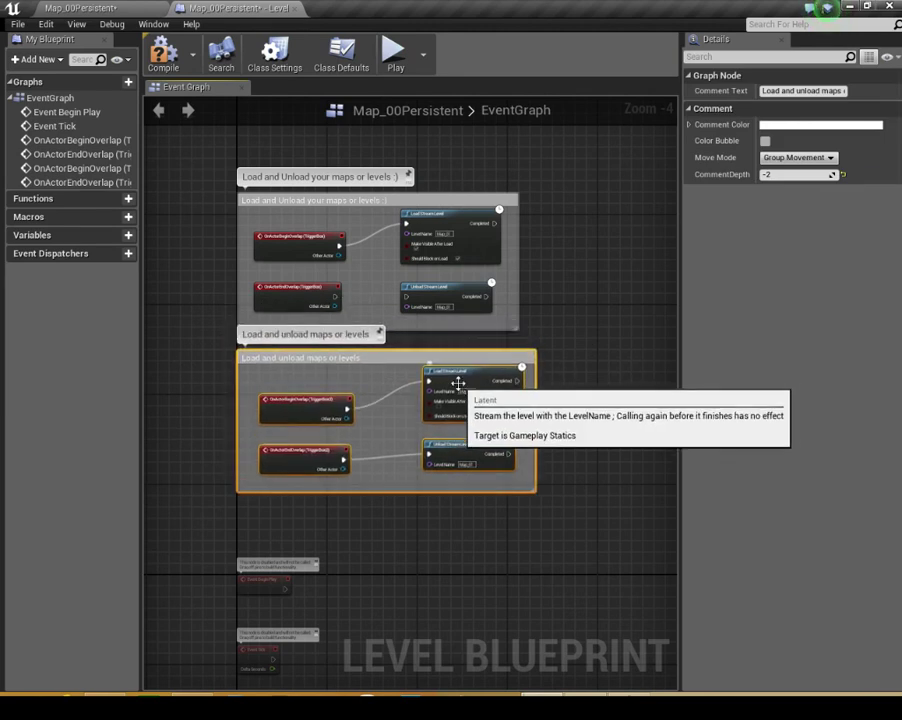
pyautogui.click(556, 298)
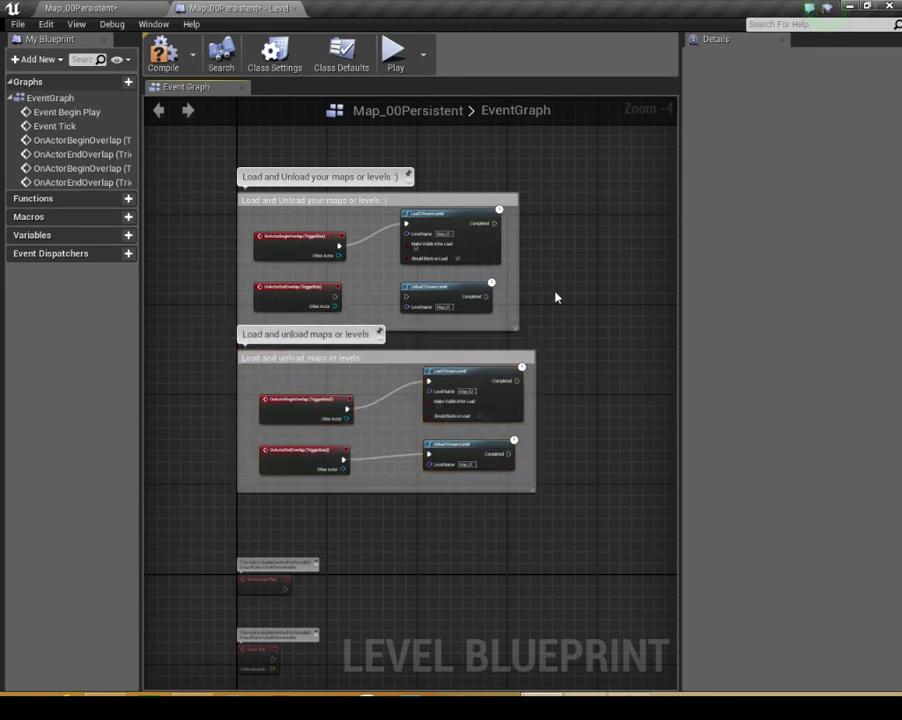
# Step: Play the level in the editor and walk through TriggerBox2 toward the dark floor and back
pyautogui.click(142, 12)
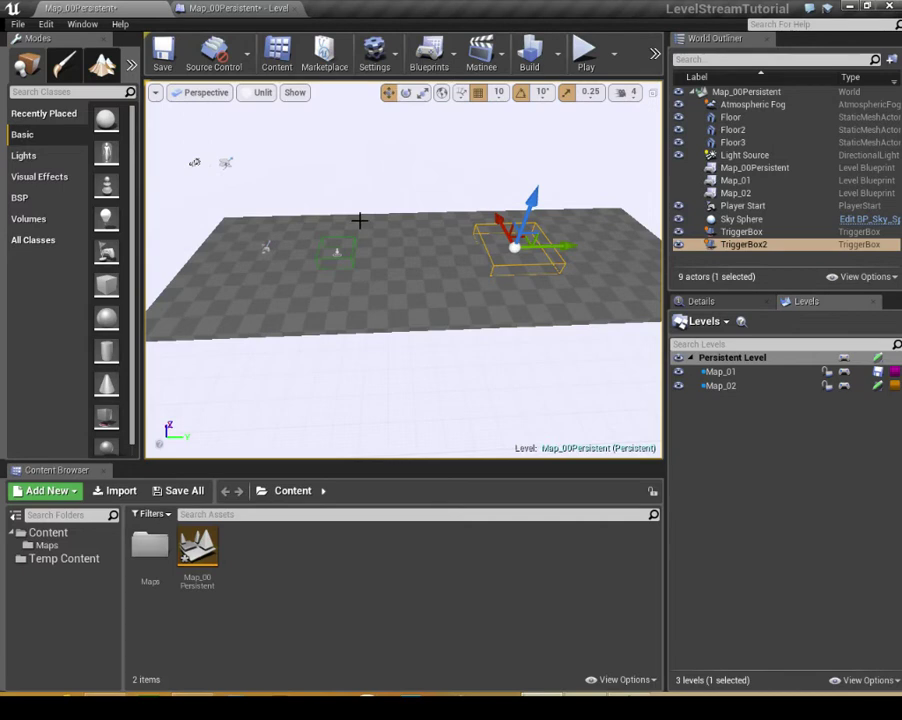
pyautogui.click(588, 57)
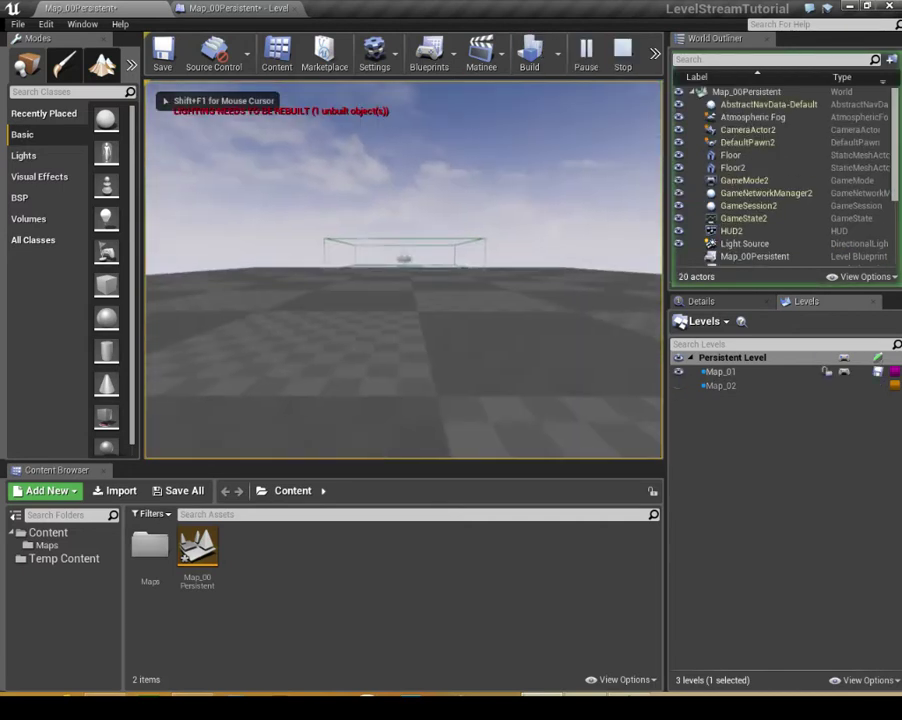
pyautogui.press('w')
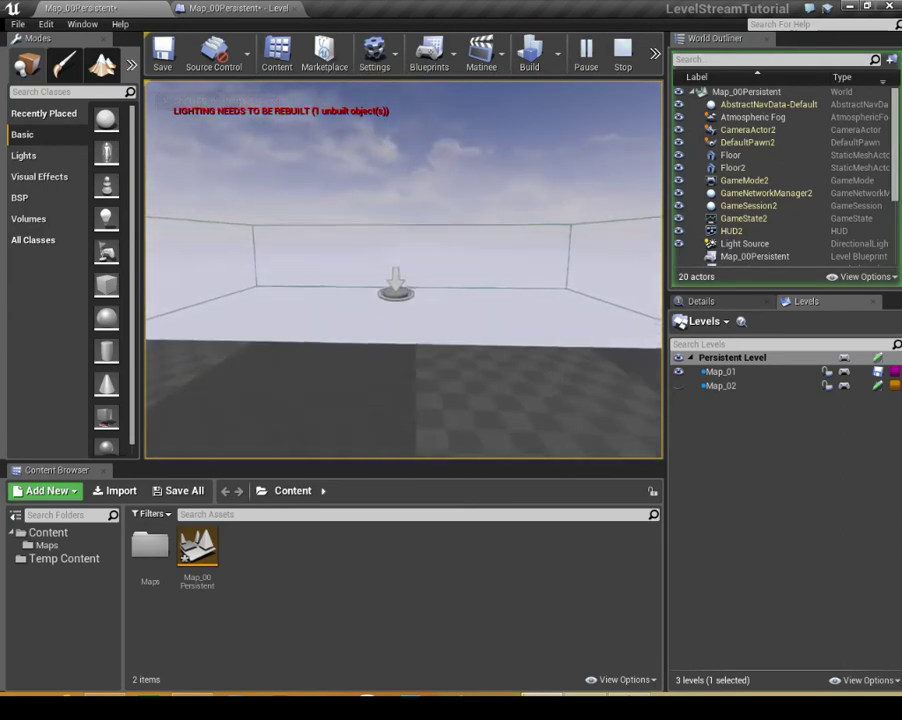
pyautogui.press('w')
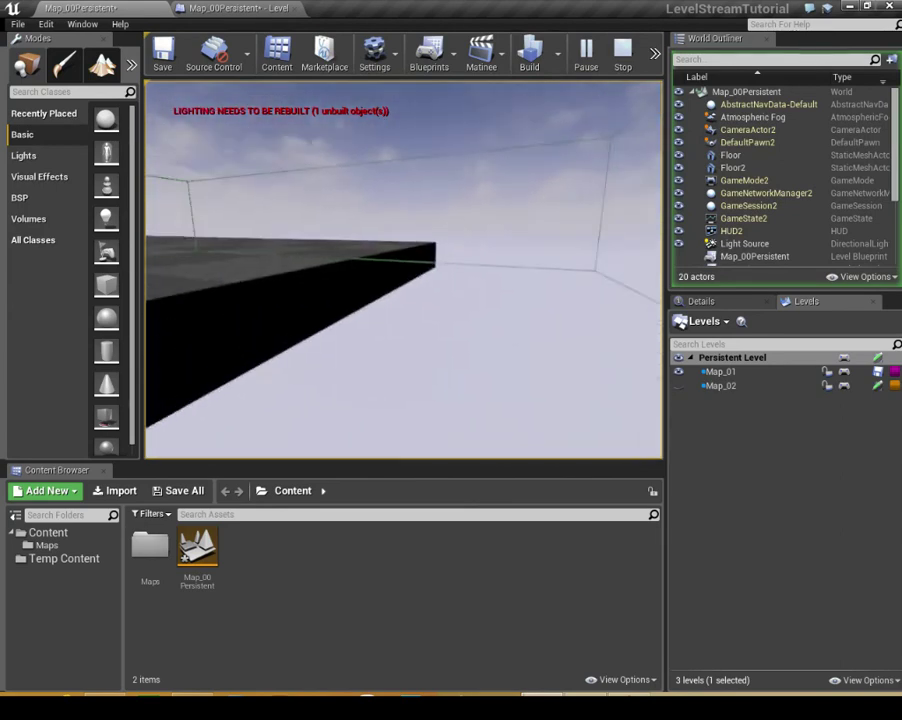
pyautogui.press('s')
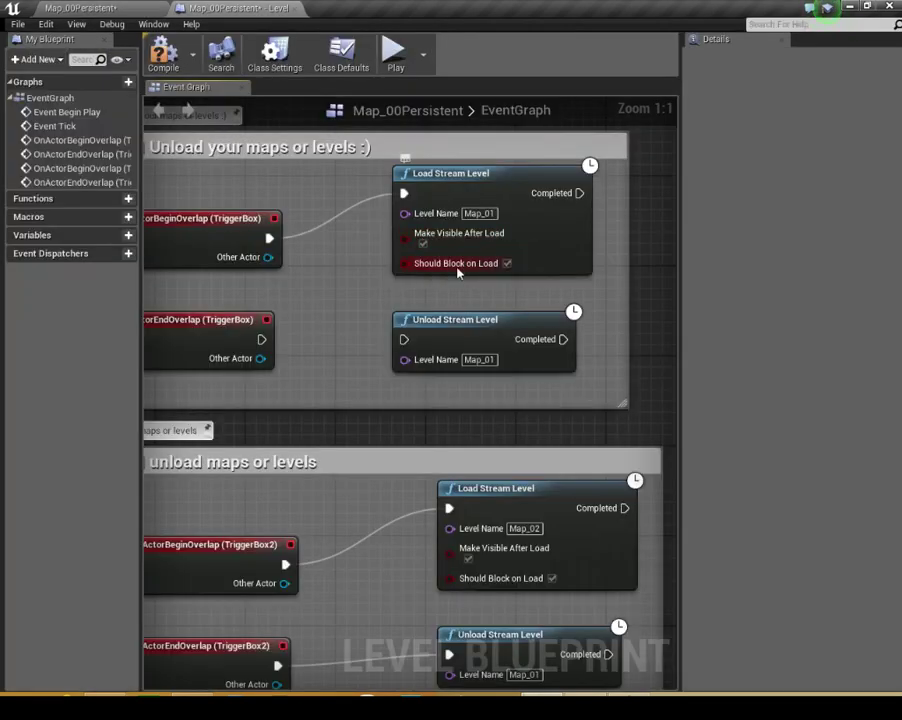
# Step: Bring both comment groups into view and compile the Level Blueprint
pyautogui.scroll(-3, 480, 272)
pyautogui.moveTo(543, 500); pyautogui.dragTo(543, 400, button='right')
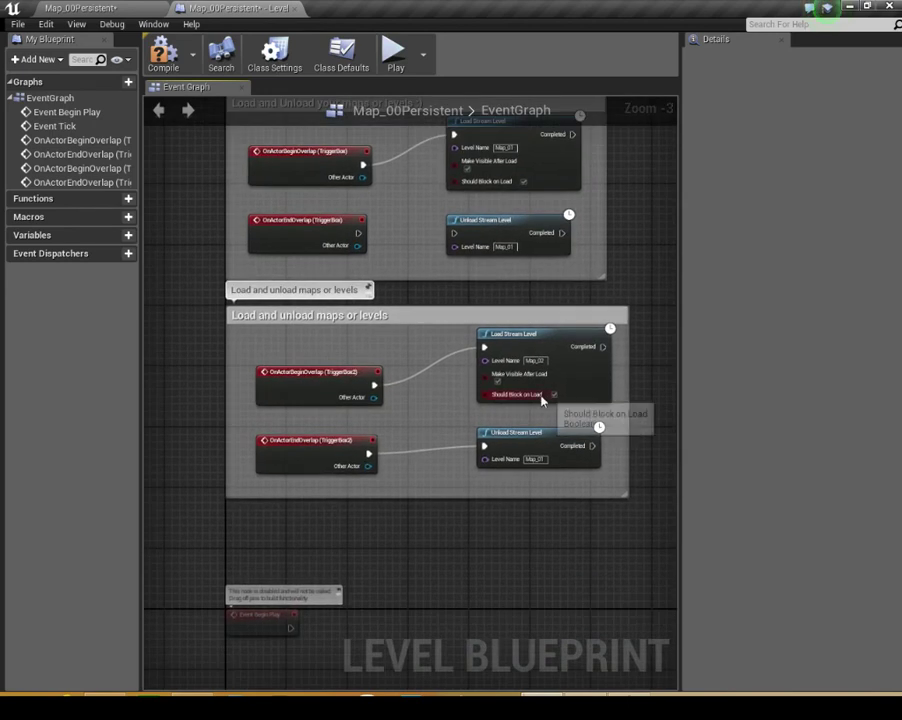
pyautogui.click(163, 52)
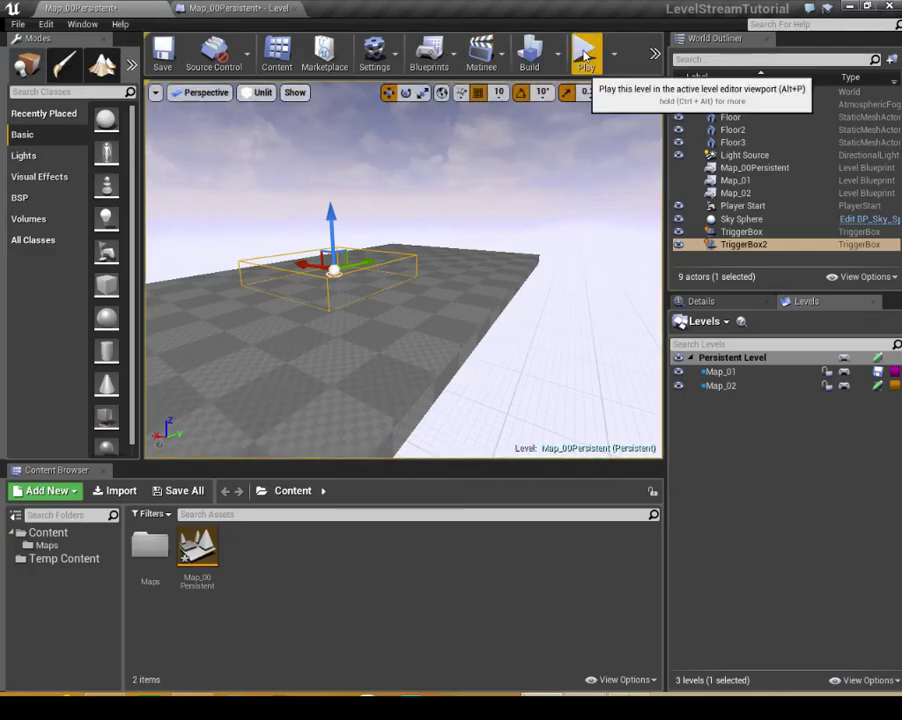
pyautogui.click(614, 58)
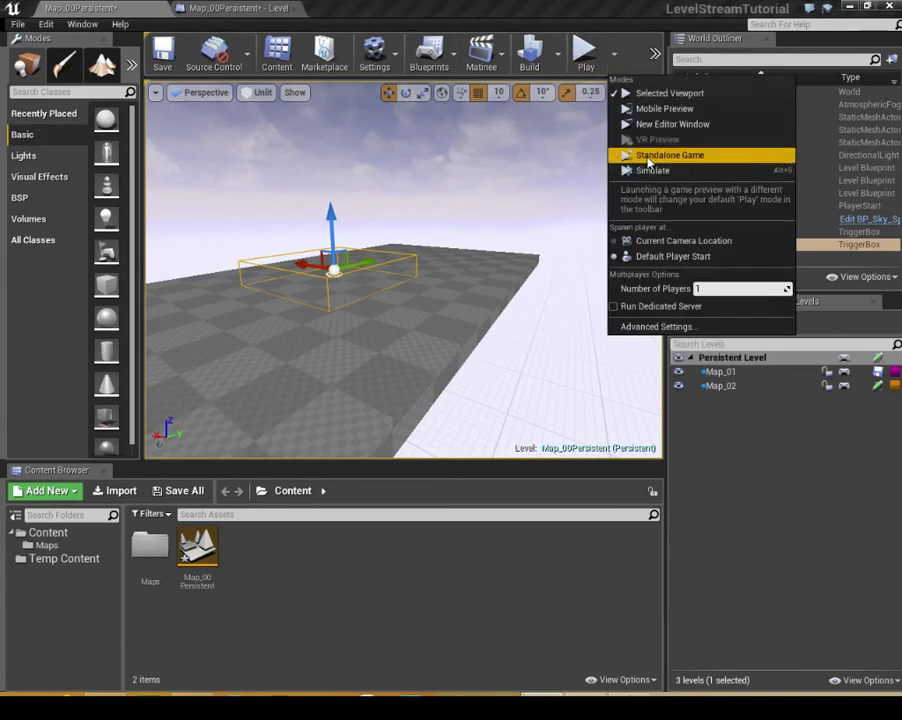
pyautogui.click(656, 125)
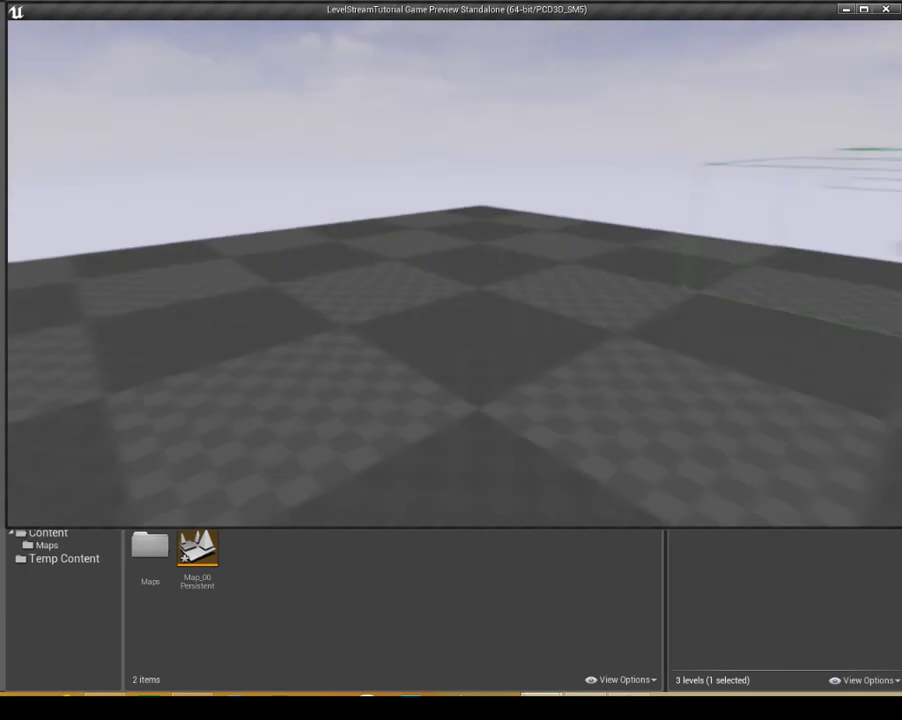
pyautogui.press('s')
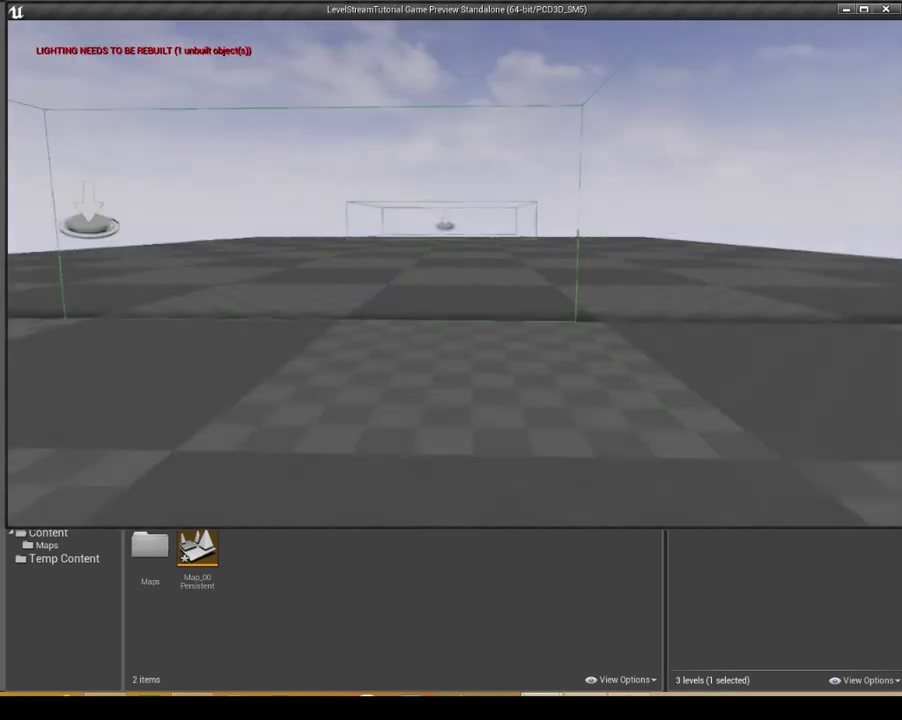
pyautogui.press('w')
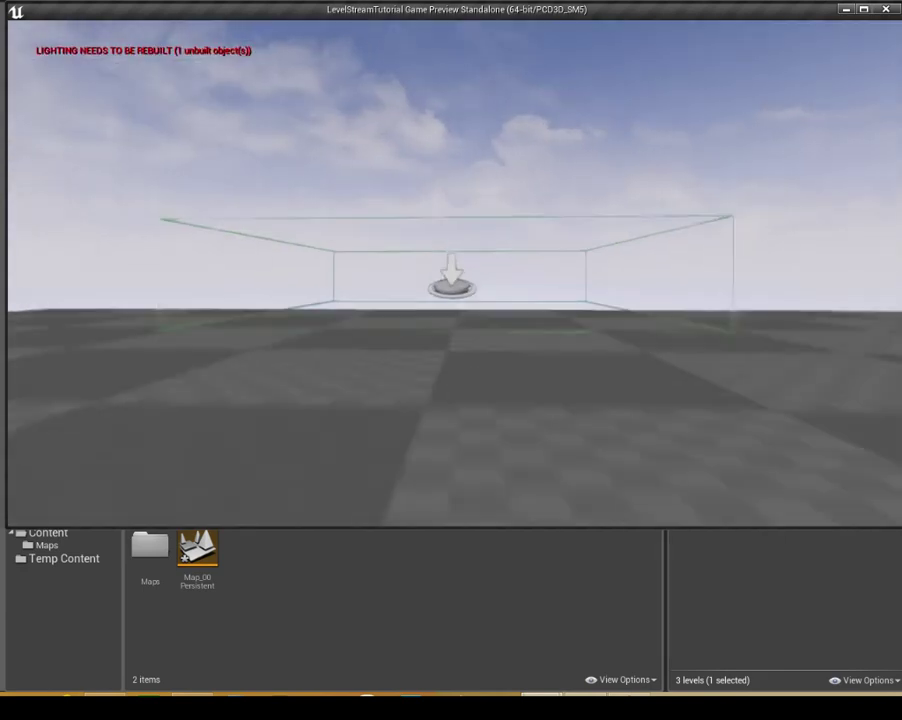
pyautogui.press('w')
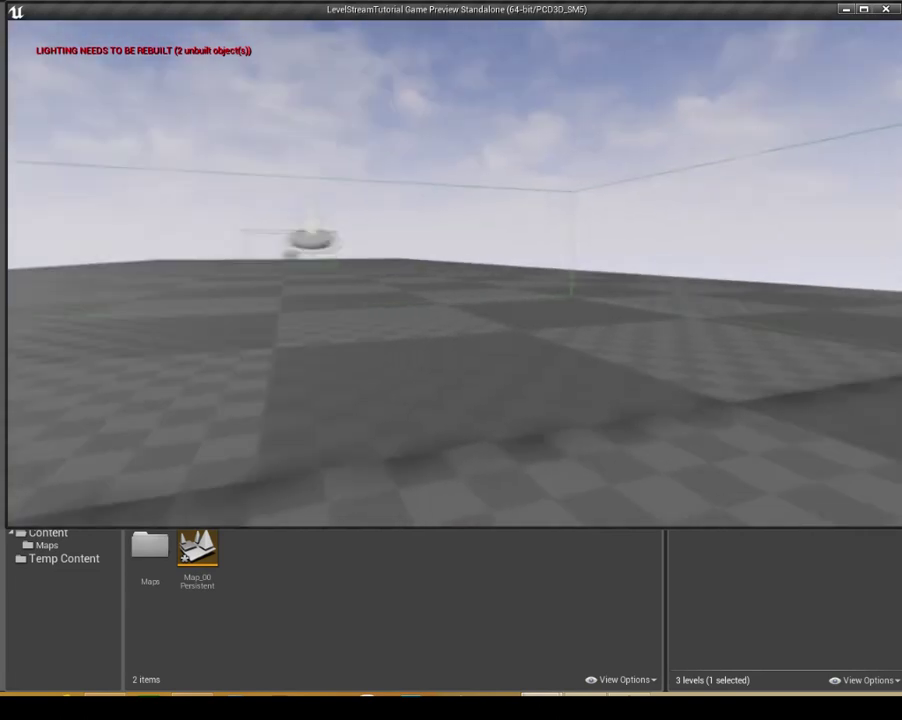
pyautogui.press('w')
pyautogui.press('s')
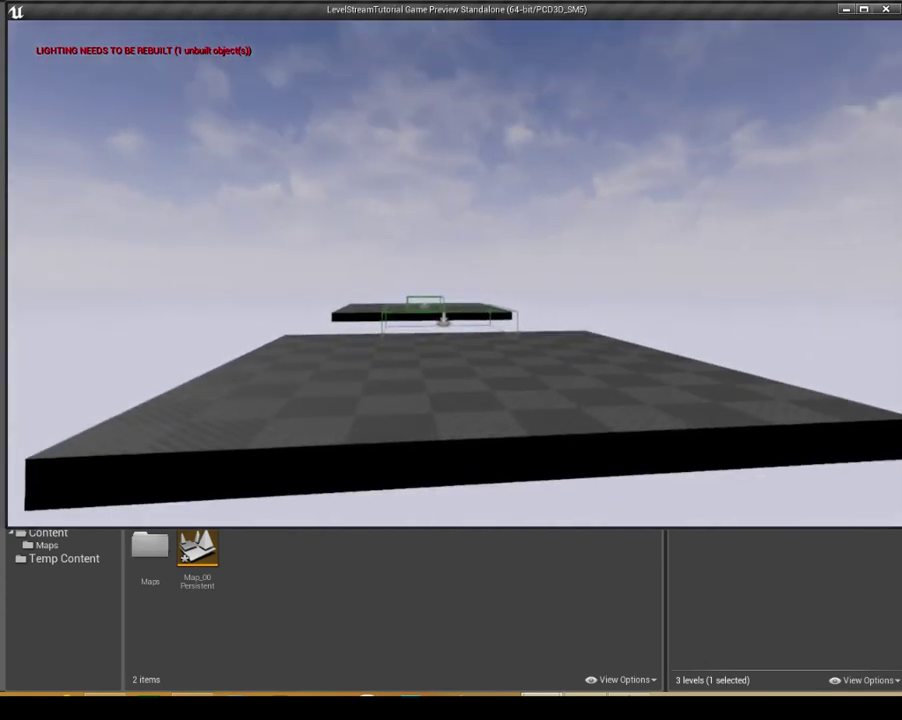
pyautogui.press('w')
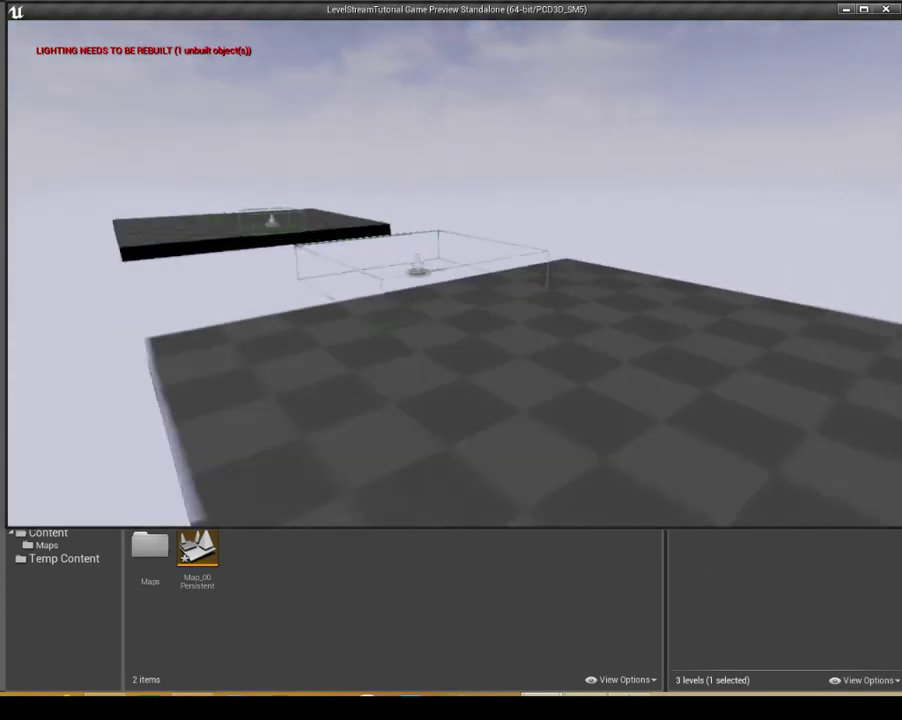
pyautogui.press('Escape')
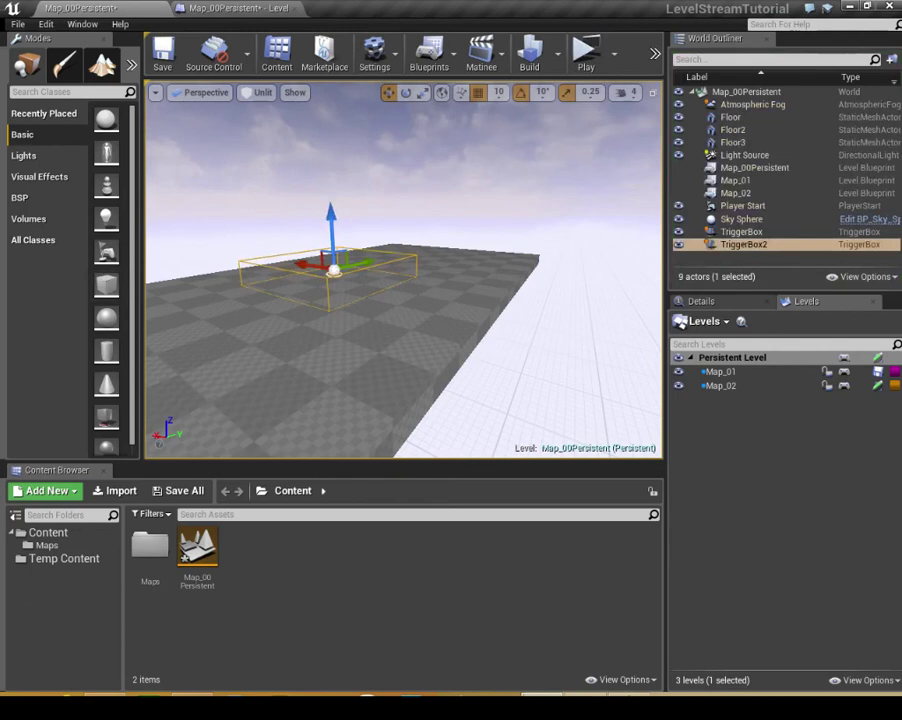
# Step: Review the Level Blueprint event graph's streaming nodes, then go back to the Map_00Persistent level viewport
pyautogui.moveTo(348, 380); pyautogui.dragTo(348, 339, button='right')
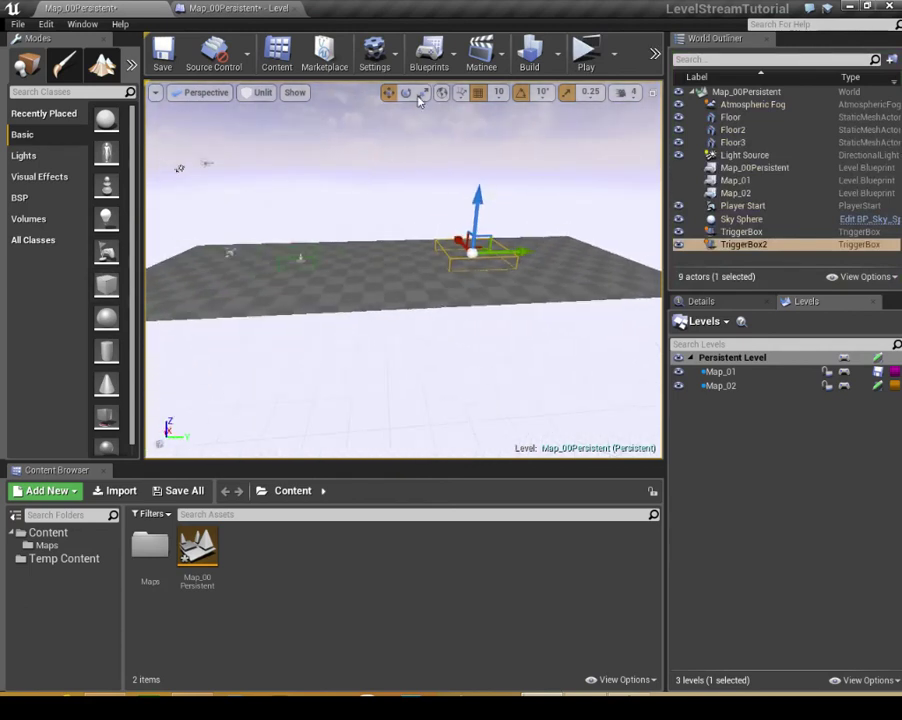
pyautogui.click(245, 10)
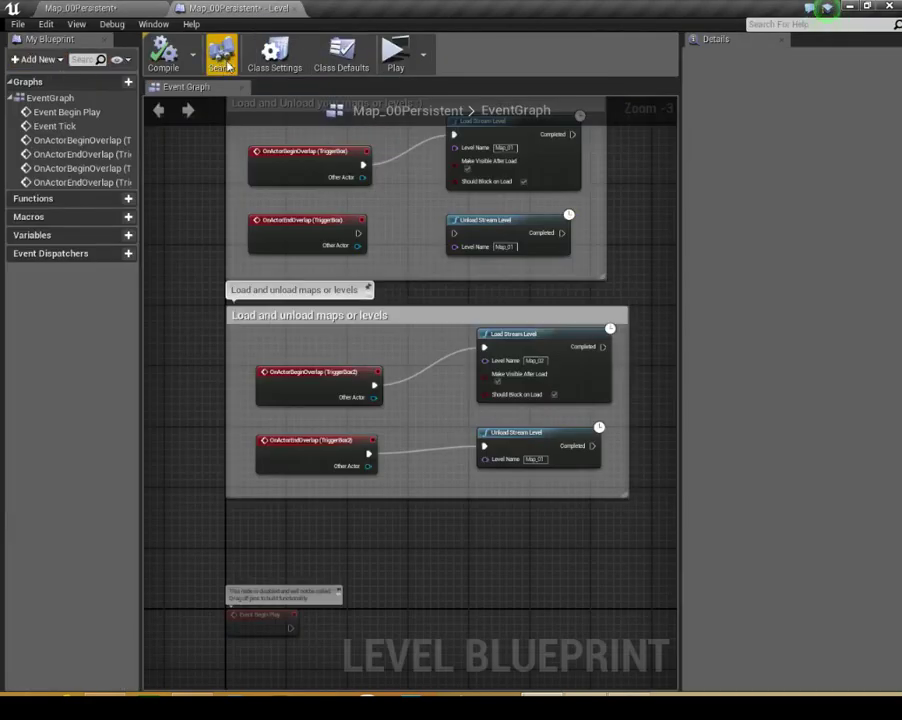
pyautogui.moveTo(361, 197); pyautogui.dragTo(376, 248, button='right')
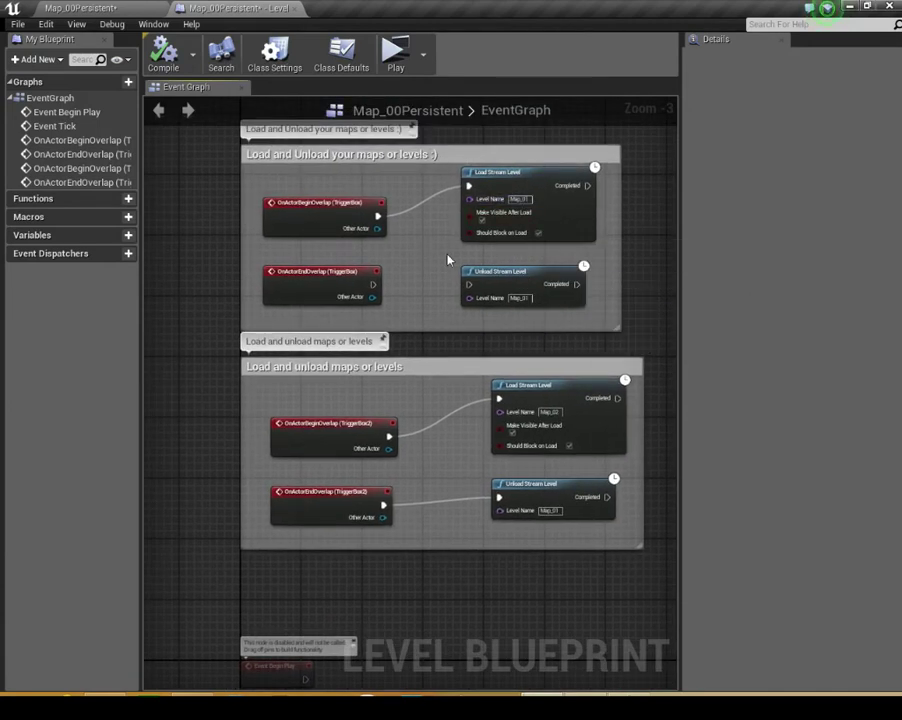
pyautogui.moveTo(448, 258); pyautogui.dragTo(434, 238, button='right')
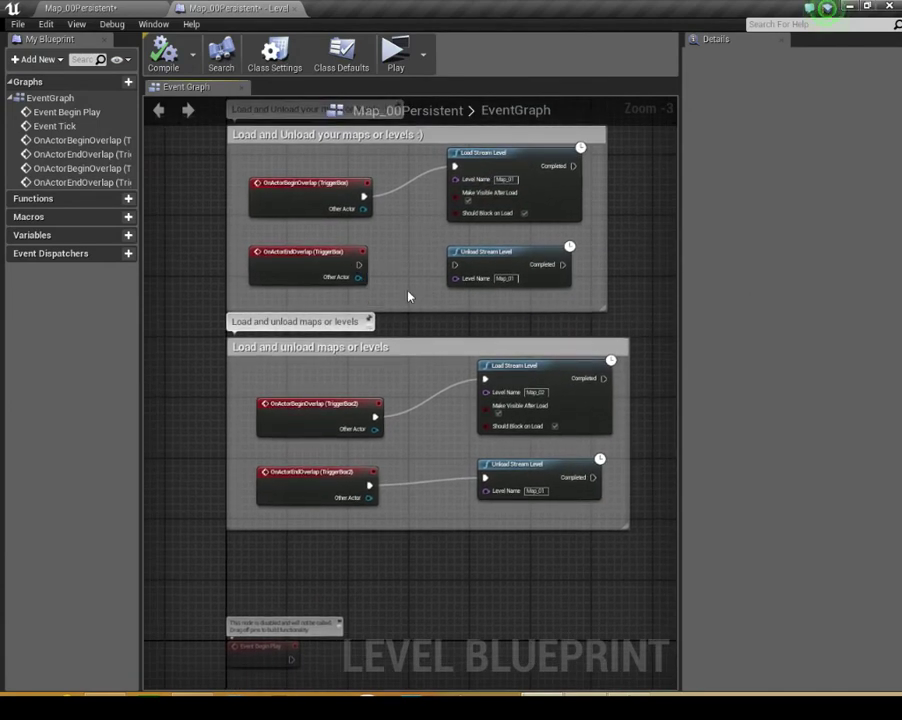
pyautogui.moveTo(356, 264); pyautogui.dragTo(375, 368, button='right')
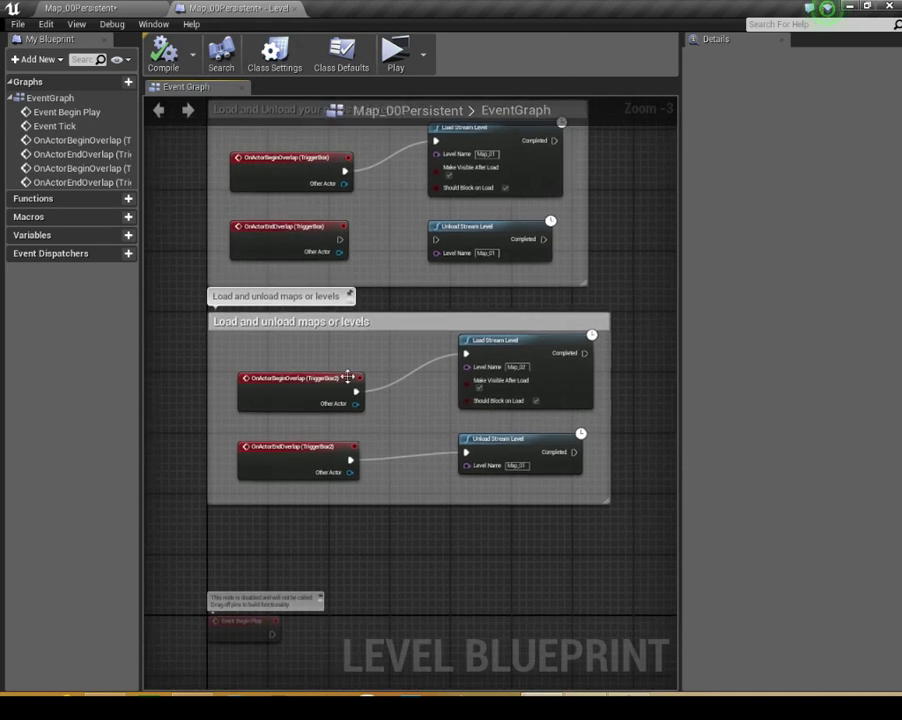
pyautogui.moveTo(467, 367); pyautogui.dragTo(469, 337, button='right')
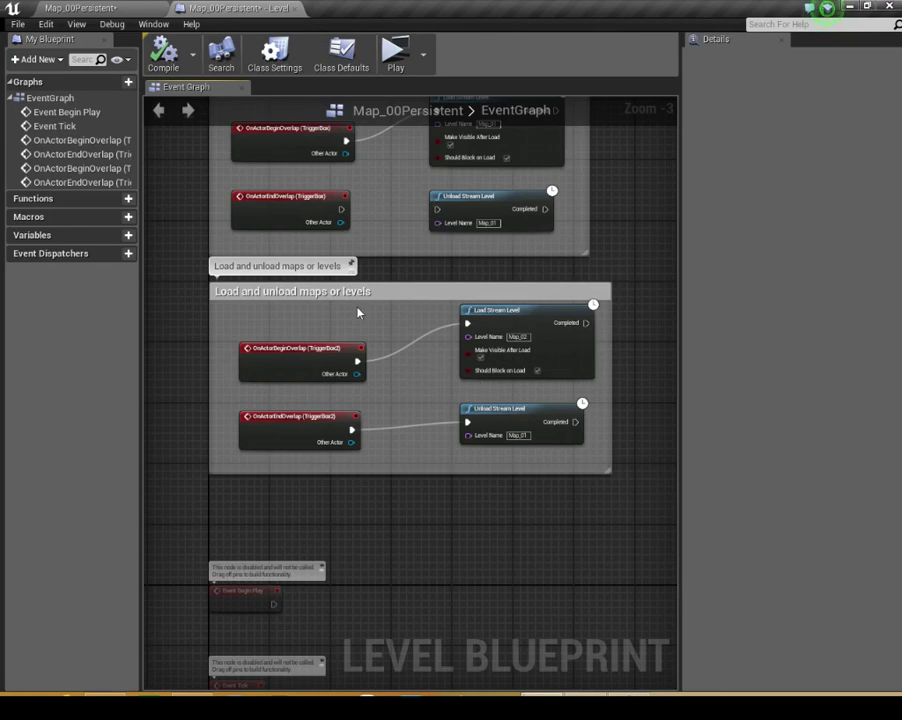
pyautogui.click(85, 9)
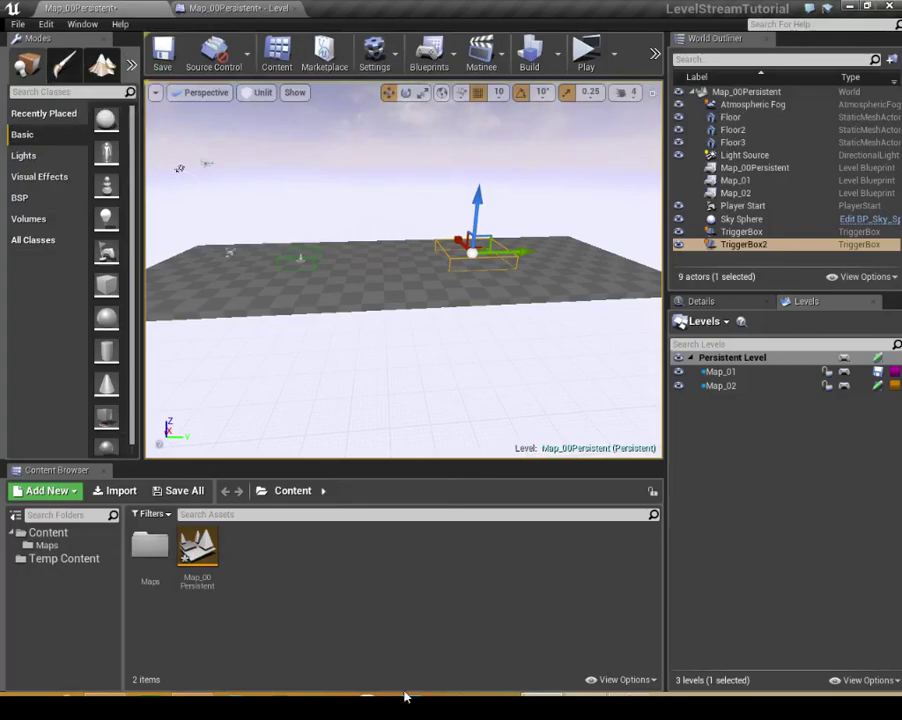